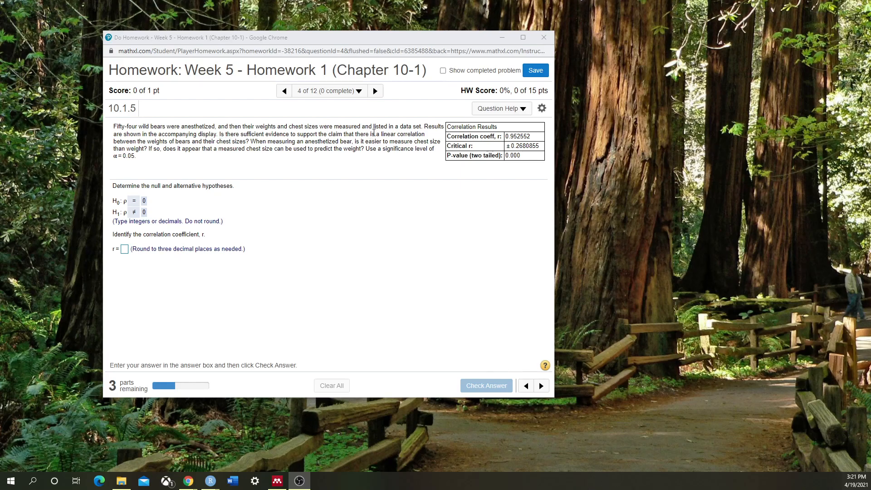
Examine the question's claim about a linear correlation between the bears' weights and their chest sizes.
{"action": "left_click_drag", "start_coordinate": [381, 134], "coordinate": [246, 142]}
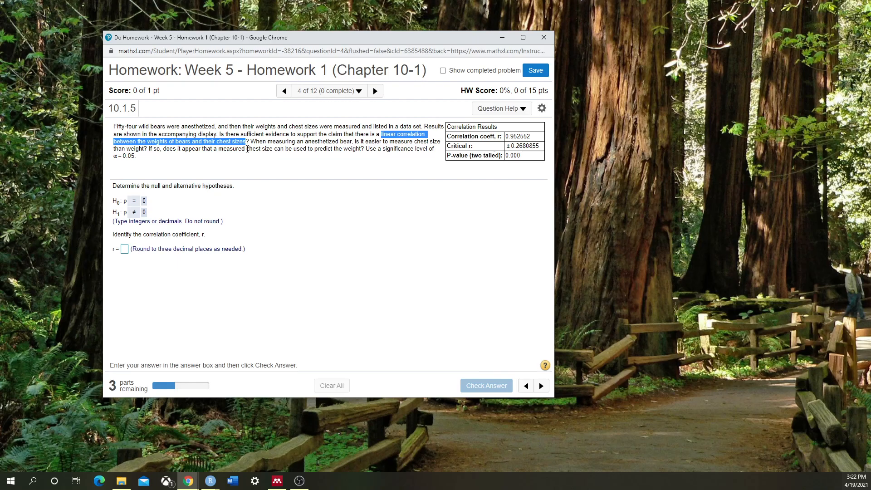
{"action": "left_click", "coordinate": [217, 141]}
{"action": "left_click_drag", "start_coordinate": [219, 142], "coordinate": [245, 142]}
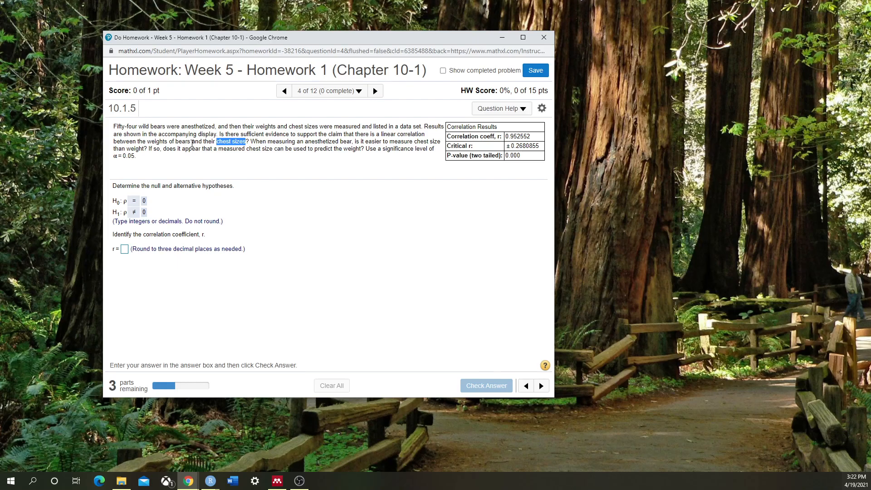
{"action": "left_click", "coordinate": [220, 143]}
{"action": "left_click_drag", "start_coordinate": [218, 143], "coordinate": [245, 144]}
{"action": "mouse_move", "coordinate": [147, 144]}
{"action": "left_mouse_down"}
{"action": "mouse_move", "coordinate": [189, 140]}
{"action": "mouse_move", "coordinate": [149, 143]}
{"action": "left_mouse_up"}
{"action": "left_click", "coordinate": [164, 144]}
Answer the correlation coefficient r with .953 and check the answer.
{"action": "left_click", "coordinate": [125, 250]}
{"action": "type", "text": ".953"}
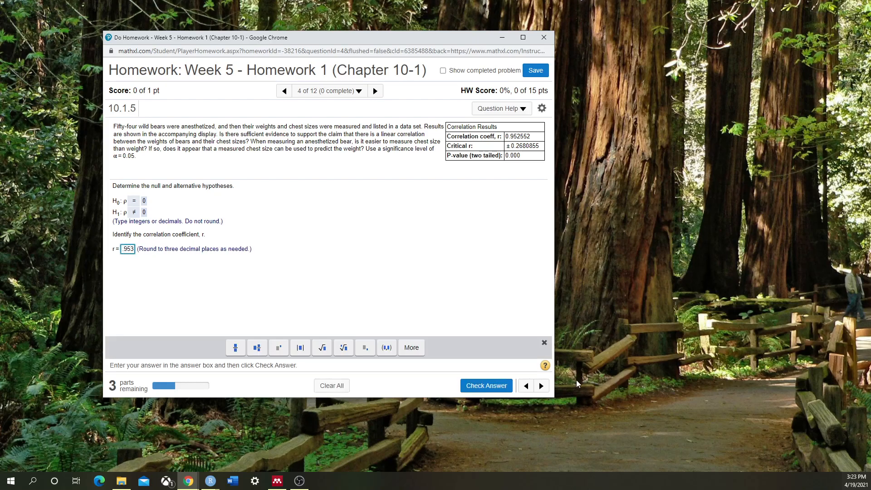
{"action": "left_click", "coordinate": [478, 386]}
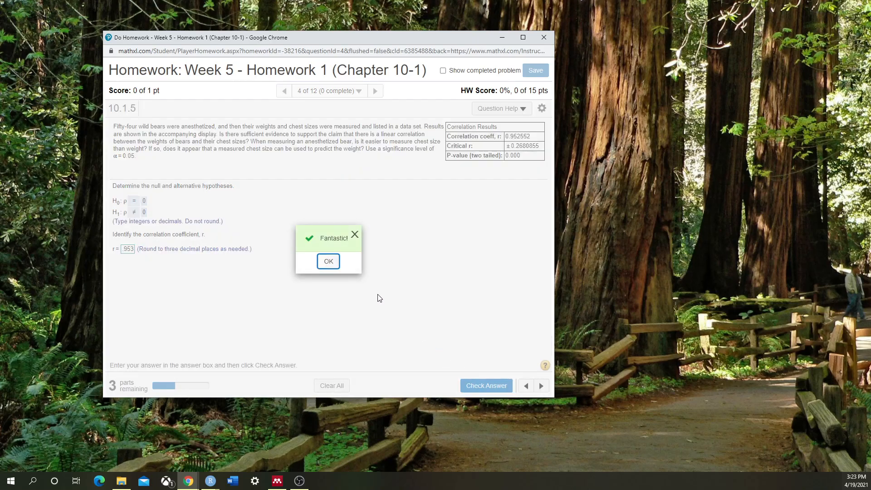
{"action": "left_click", "coordinate": [329, 261]}
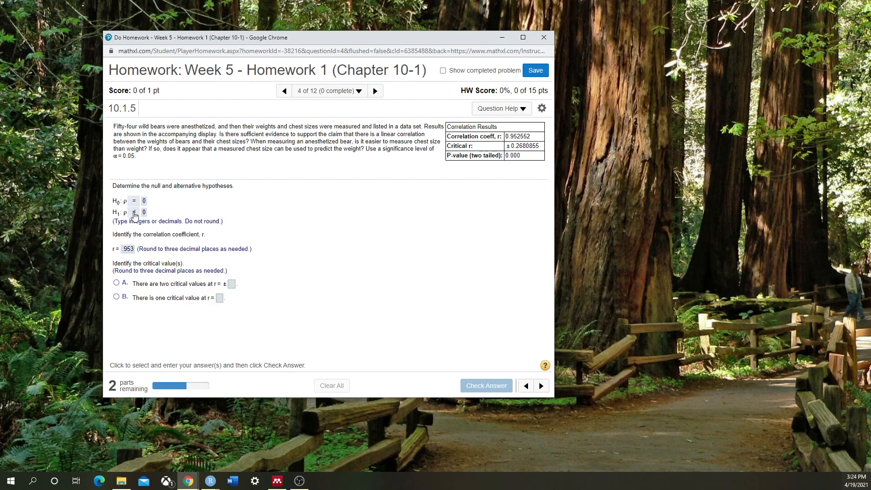
Answer that there are two critical values at r = ± .268 and check the answer.
{"action": "left_click", "coordinate": [163, 284]}
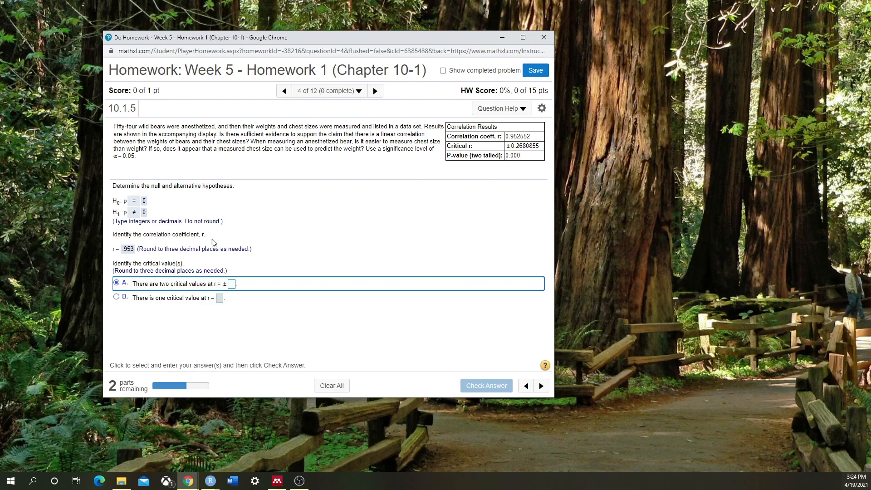
{"action": "left_click", "coordinate": [232, 284]}
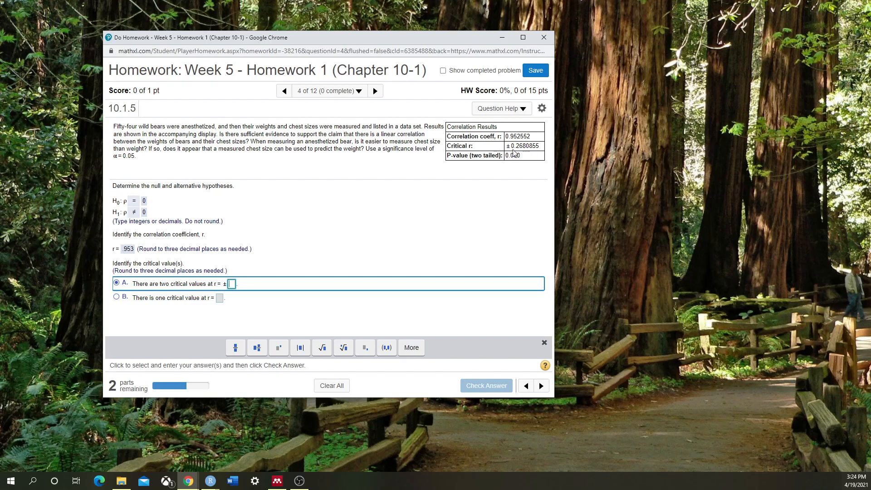
{"action": "left_click", "coordinate": [232, 285]}
{"action": "type", "text": ".268"}
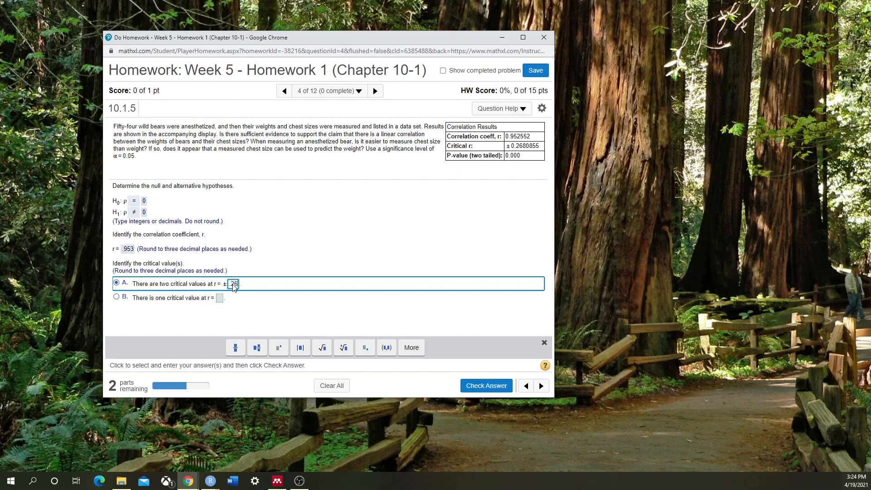
{"action": "left_click", "coordinate": [474, 387]}
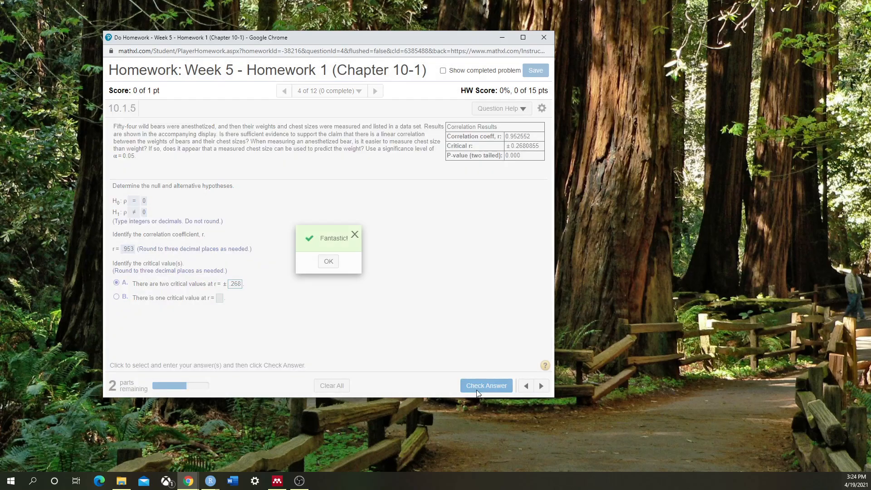
{"action": "left_click", "coordinate": [326, 262]}
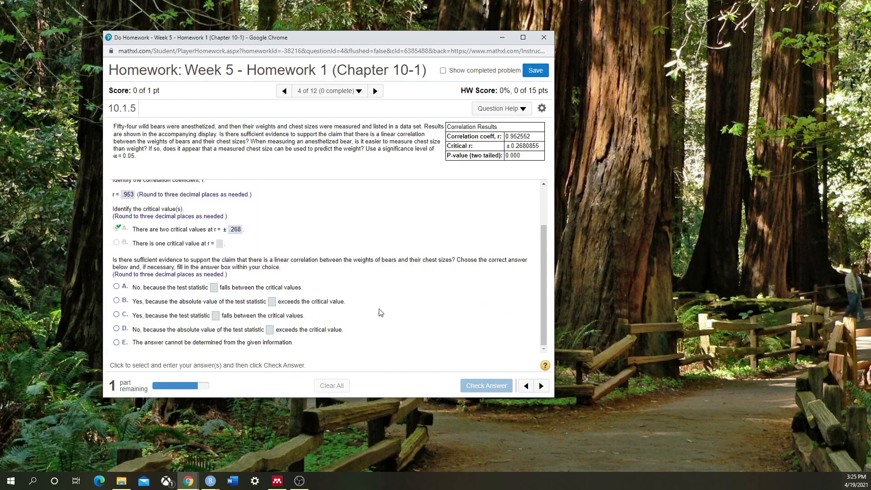
Leave question 4 with its last part unanswered and go on to question 5 of the homework.
{"action": "scroll", "coordinate": [344, 277], "scroll_direction": "up", "scroll_amount": 2}
{"action": "scroll", "coordinate": [343, 276], "scroll_direction": "down", "scroll_amount": 2}
{"action": "scroll", "coordinate": [344, 276], "scroll_direction": "up", "scroll_amount": 1}
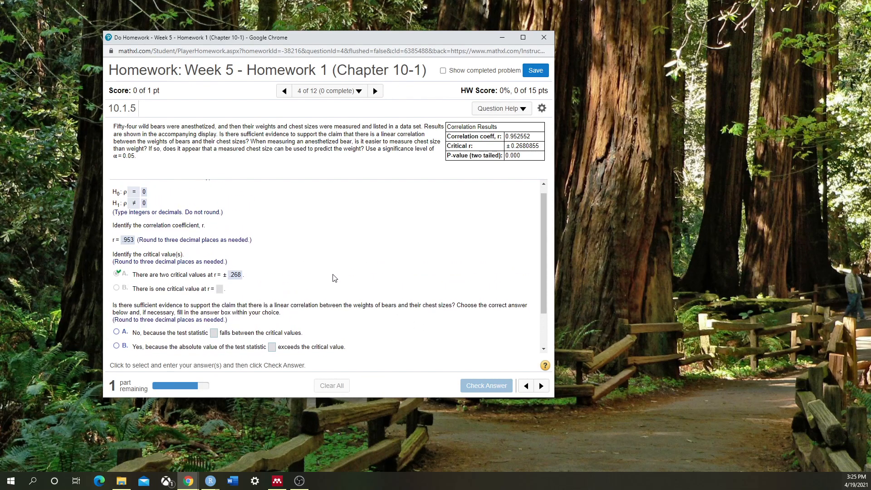
{"action": "key", "text": "alt+Tab"}
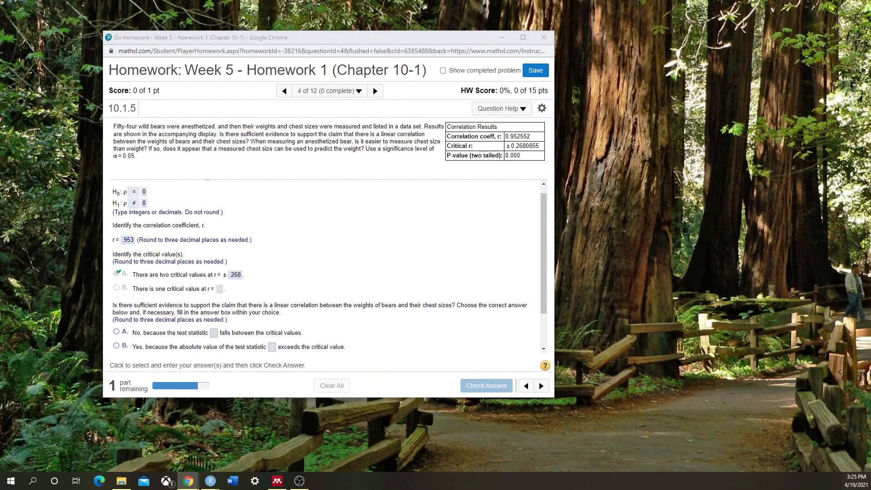
{"action": "key", "text": "alt+F4"}
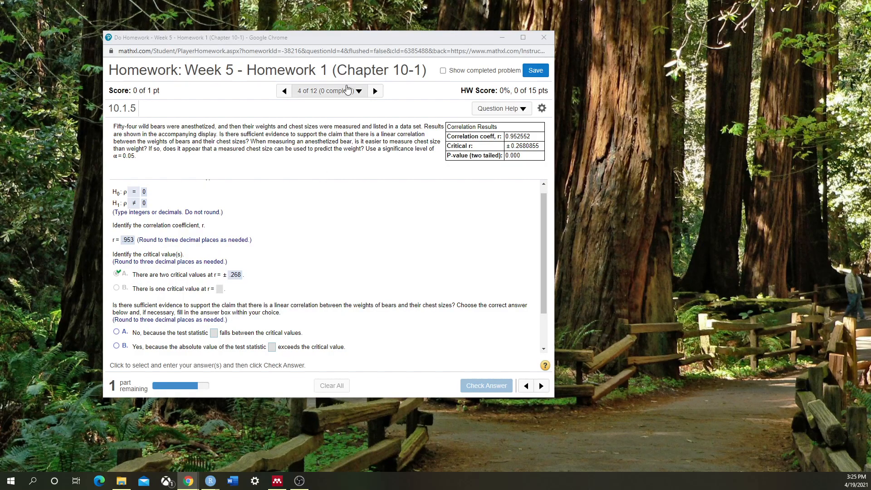
{"action": "left_click", "coordinate": [374, 92]}
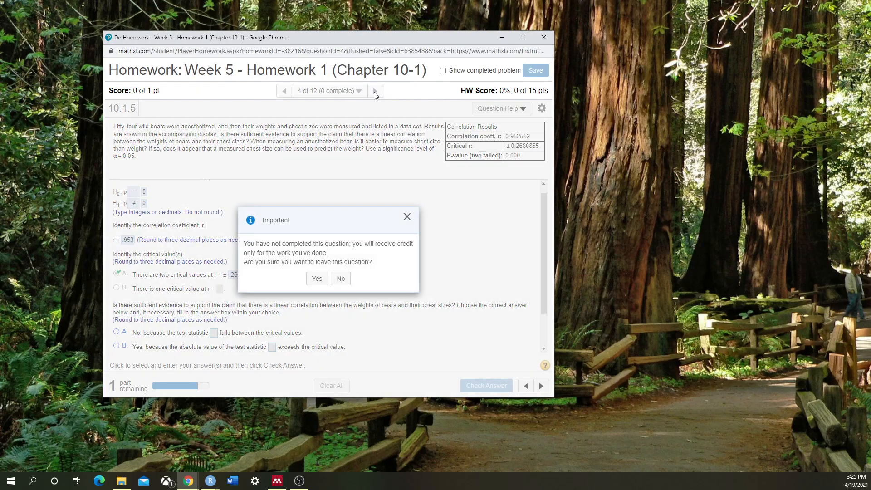
{"action": "left_click", "coordinate": [318, 279]}
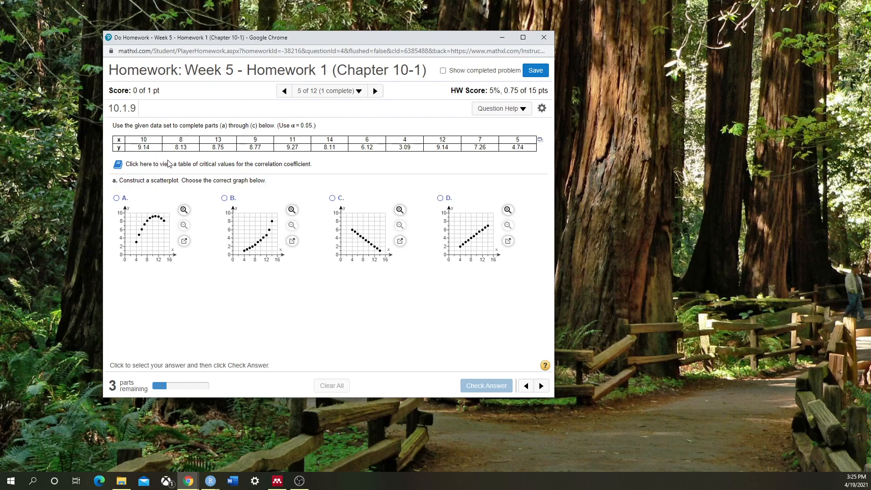
Open the question's x and y data set in StatCrunch and arrange its window beside the homework window.
{"action": "left_click", "coordinate": [540, 141]}
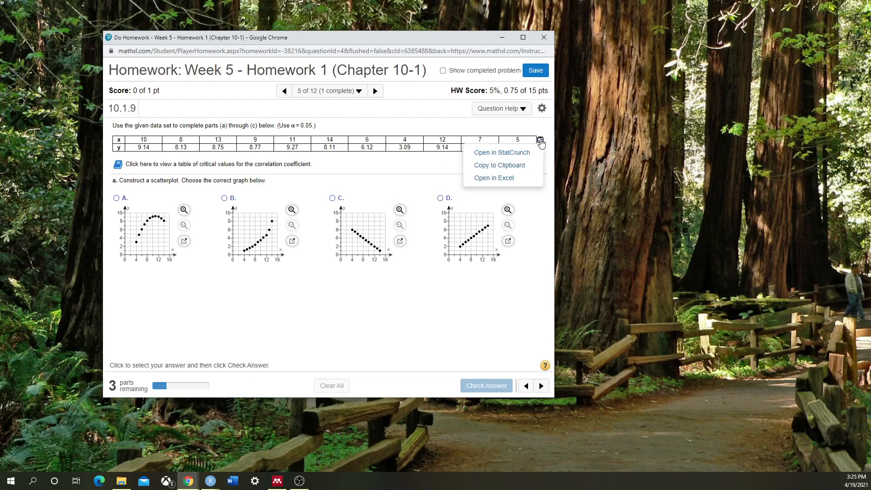
{"action": "left_click", "coordinate": [508, 153]}
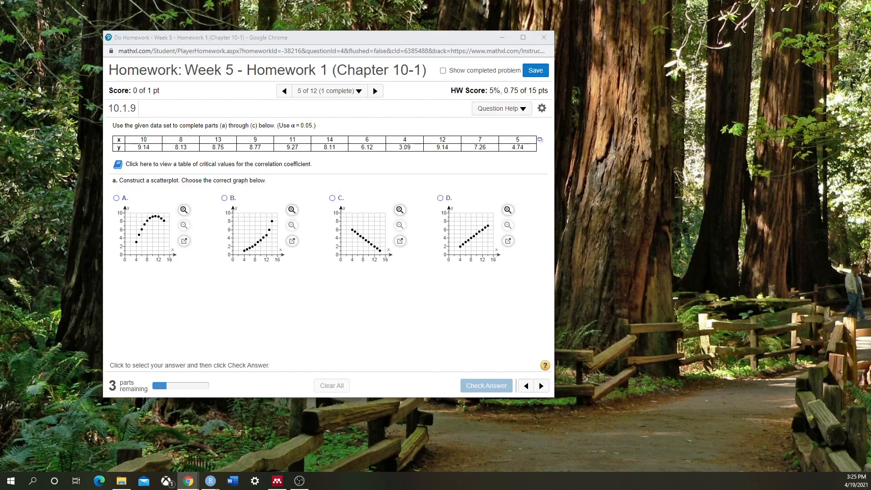
{"action": "left_click_drag", "start_coordinate": [870, 98], "coordinate": [578, 96]}
{"action": "left_click_drag", "start_coordinate": [430, 41], "coordinate": [373, 38]}
{"action": "left_click_drag", "start_coordinate": [572, 92], "coordinate": [632, 84]}
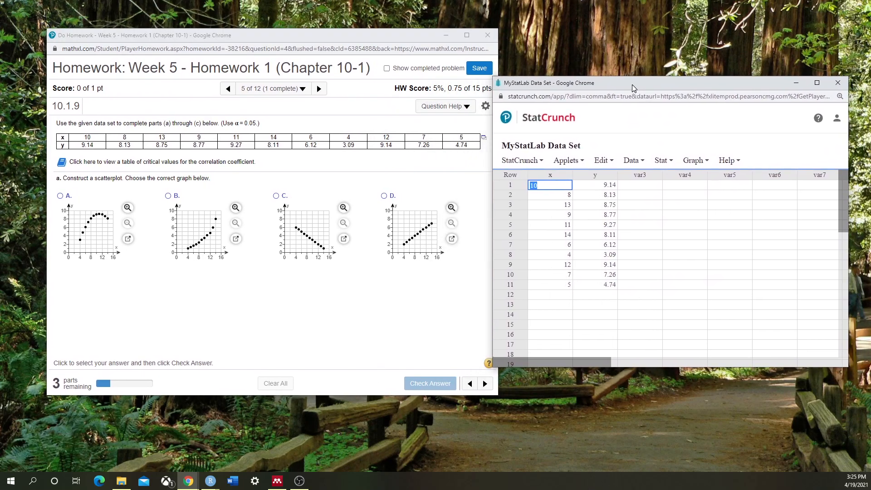
Create a scatter plot in StatCrunch with x as the X variable and y as the Y variable.
{"action": "left_click", "coordinate": [661, 161]}
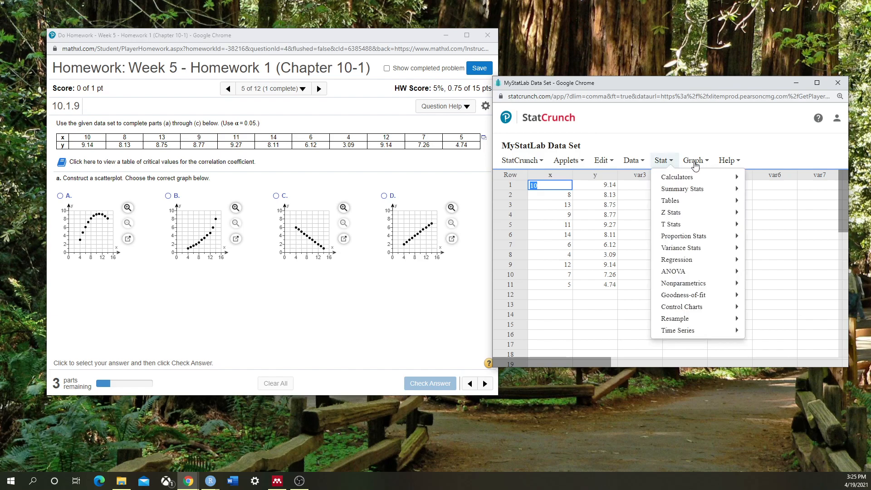
{"action": "left_click", "coordinate": [693, 162]}
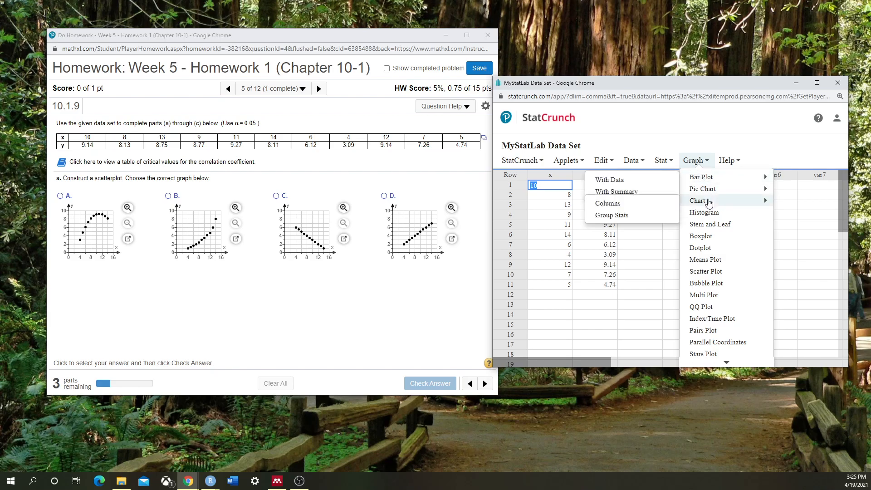
{"action": "left_click", "coordinate": [716, 272]}
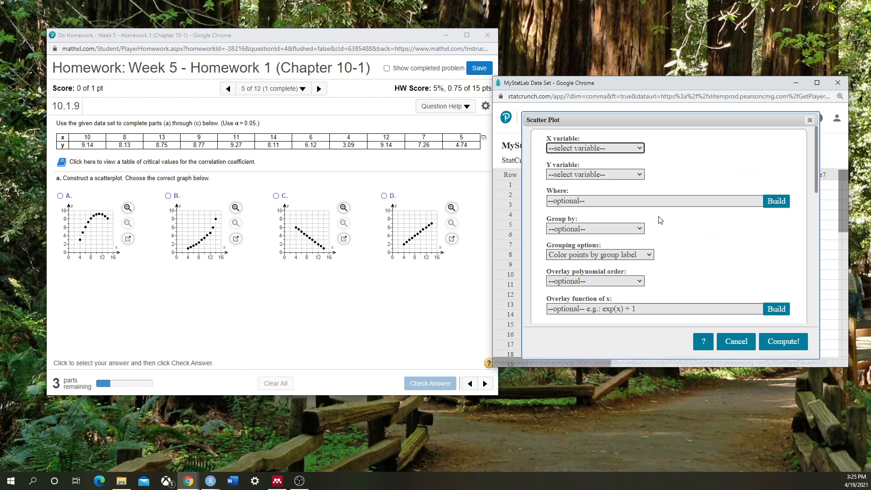
{"action": "left_click", "coordinate": [605, 150]}
{"action": "left_click", "coordinate": [576, 168]}
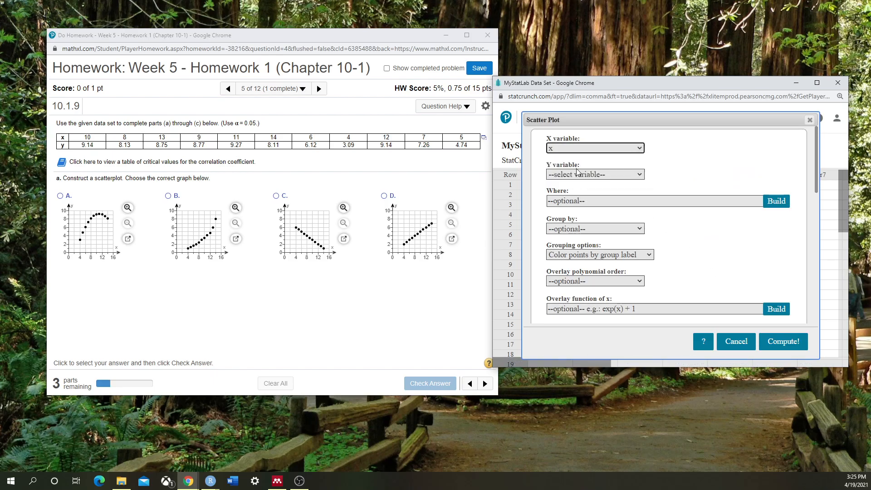
{"action": "left_click", "coordinate": [570, 175]}
{"action": "left_click", "coordinate": [562, 208]}
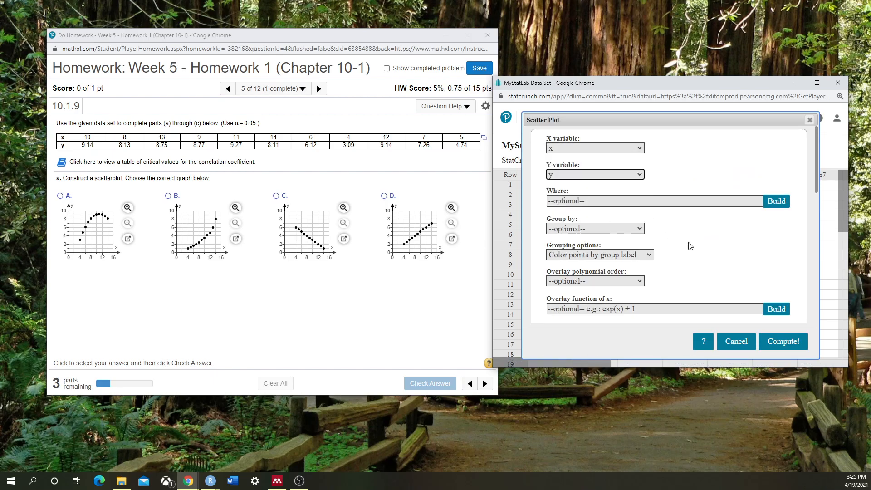
{"action": "scroll", "coordinate": [689, 245], "scroll_direction": "down", "scroll_amount": 3}
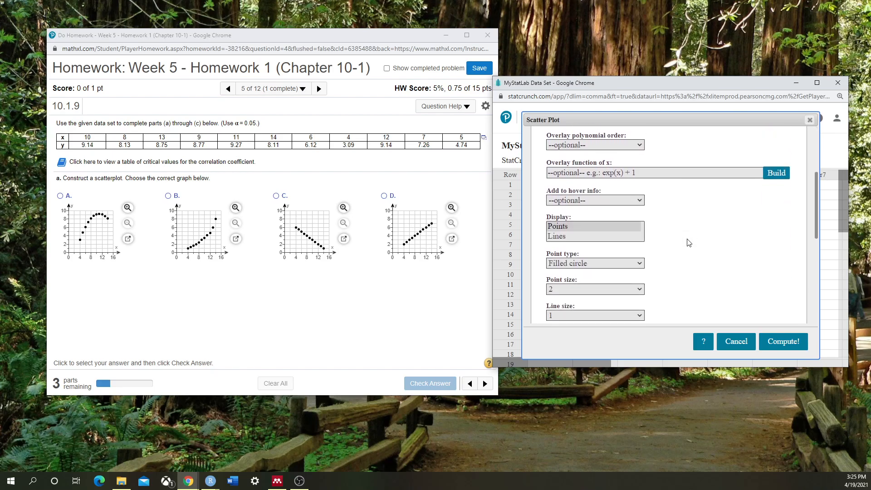
{"action": "scroll", "coordinate": [702, 227], "scroll_direction": "down", "scroll_amount": 1}
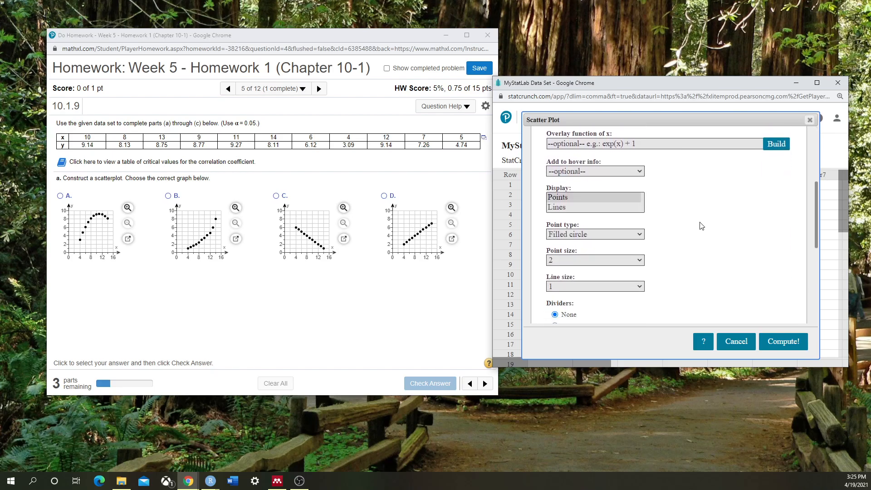
{"action": "scroll", "coordinate": [701, 225], "scroll_direction": "down", "scroll_amount": 4}
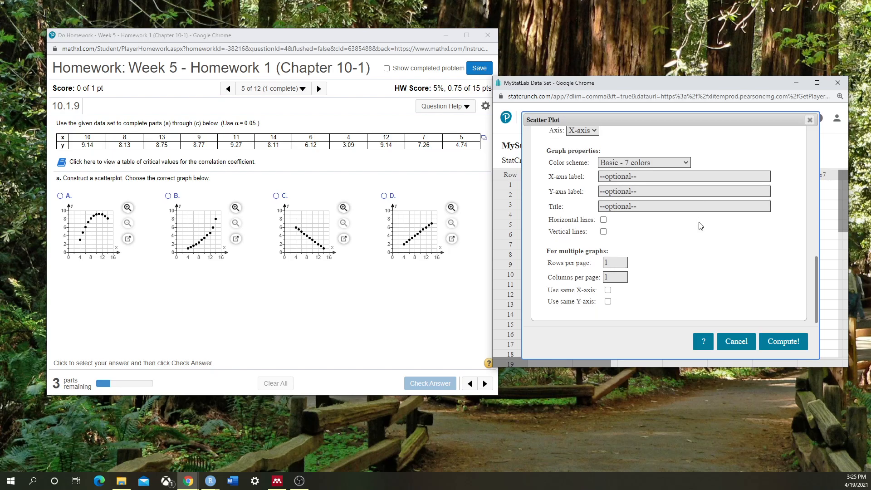
{"action": "left_click", "coordinate": [786, 341]}
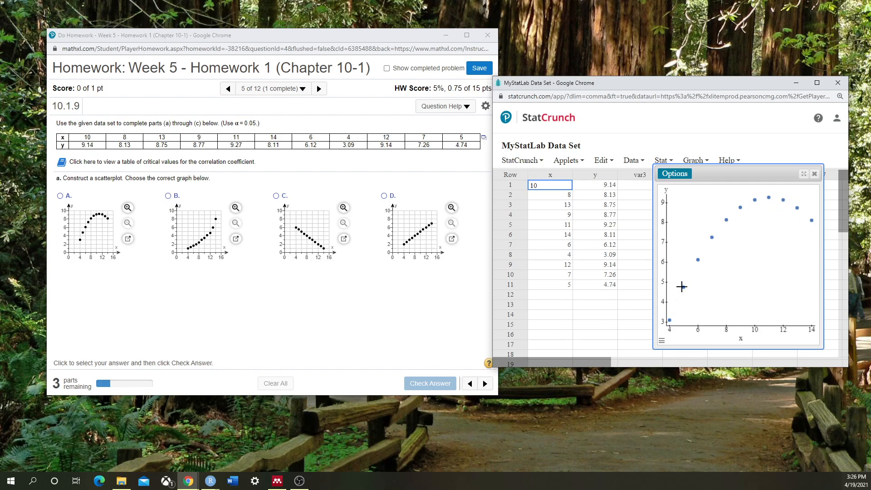
Choose scatterplot A as the answer to part a in the homework and check it.
{"action": "left_click", "coordinate": [67, 200]}
{"action": "left_click", "coordinate": [427, 383]}
{"action": "left_click", "coordinate": [276, 260]}
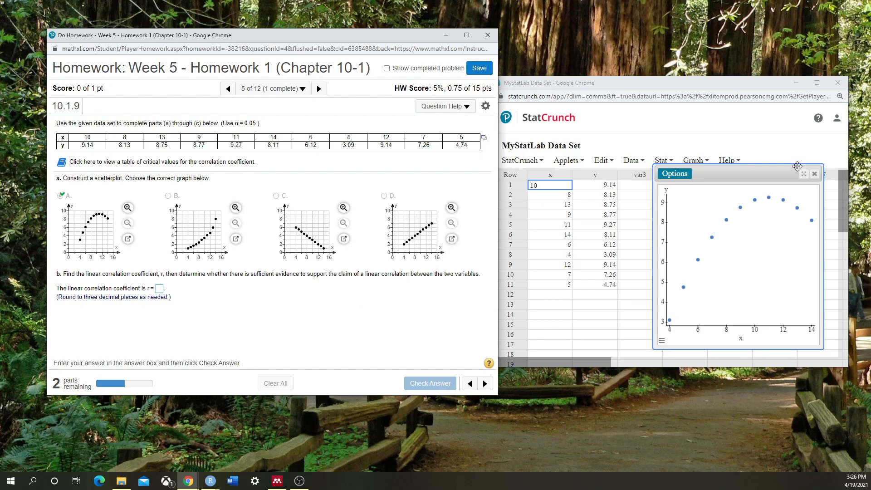
Close the scatter plot and compute a simple linear regression with x as the X variable and y as the Y variable.
{"action": "left_click", "coordinate": [814, 174]}
{"action": "left_click", "coordinate": [663, 161]}
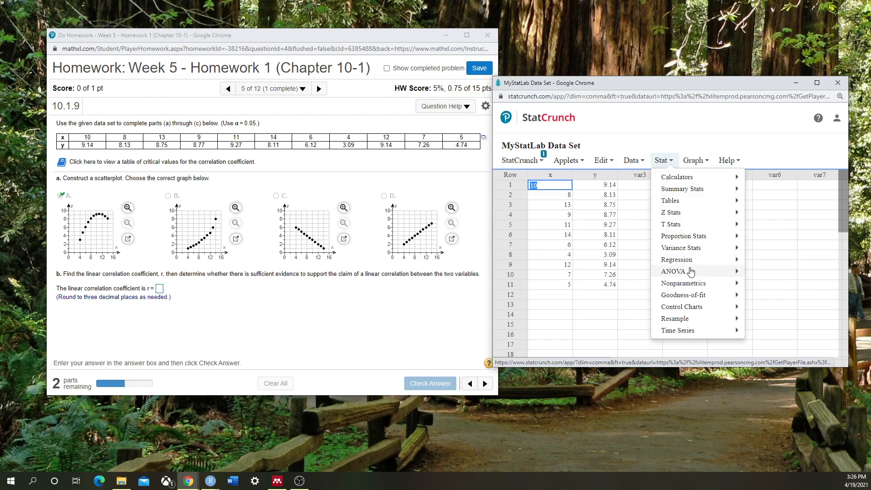
{"action": "mouse_move", "coordinate": [689, 281]}
{"action": "mouse_move", "coordinate": [697, 262]}
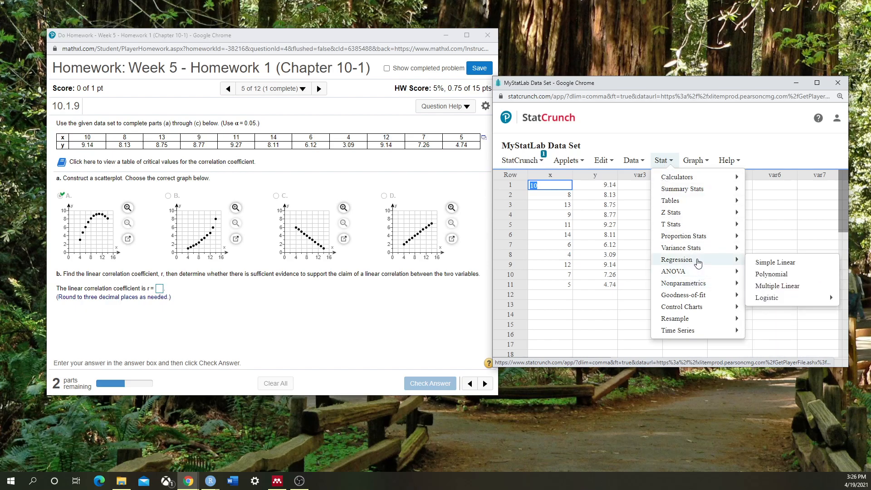
{"action": "left_click", "coordinate": [765, 263]}
{"action": "left_click", "coordinate": [562, 148]}
{"action": "left_click", "coordinate": [561, 167]}
{"action": "left_click", "coordinate": [561, 174]}
{"action": "left_click", "coordinate": [571, 206]}
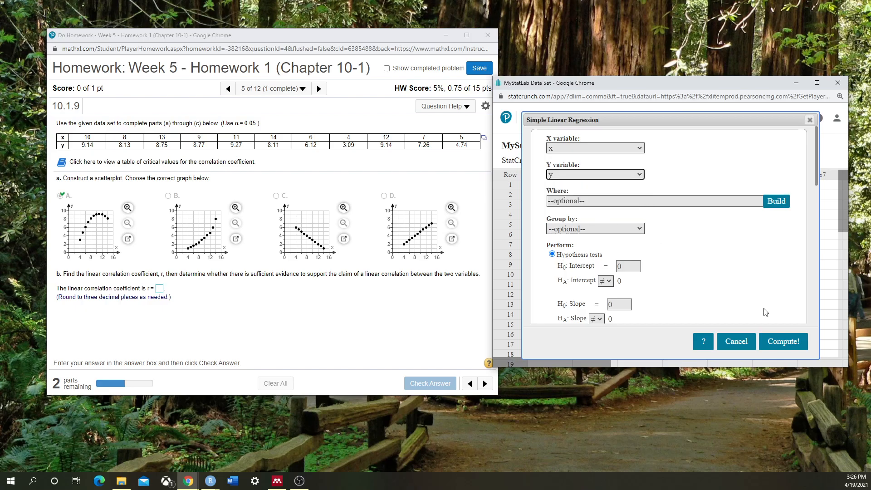
{"action": "left_click", "coordinate": [788, 345]}
Move and widen the regression results window, then examine the correlation coefficient and the parameter estimates.
{"action": "left_click_drag", "start_coordinate": [739, 182], "coordinate": [608, 139]}
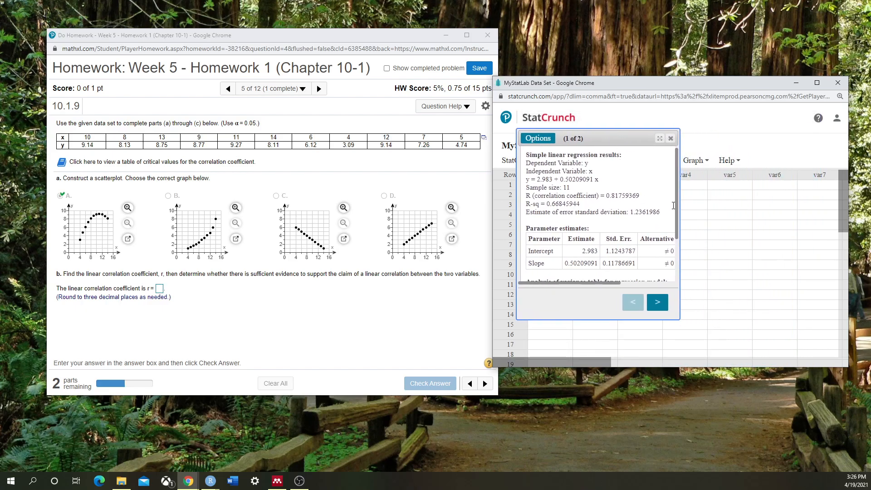
{"action": "left_click_drag", "start_coordinate": [678, 204], "coordinate": [803, 205]}
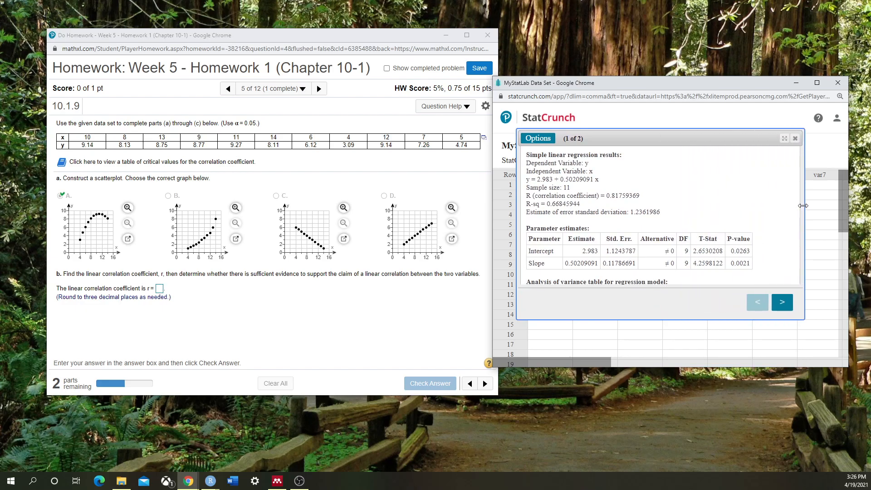
{"action": "left_click_drag", "start_coordinate": [528, 196], "coordinate": [641, 194]}
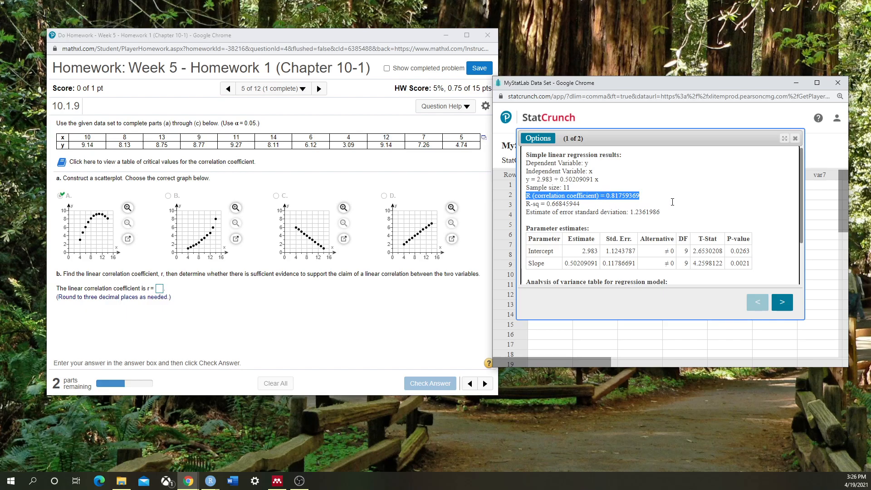
{"action": "scroll", "coordinate": [671, 200], "scroll_direction": "down", "scroll_amount": 3}
{"action": "scroll", "coordinate": [670, 200], "scroll_direction": "up", "scroll_amount": 3}
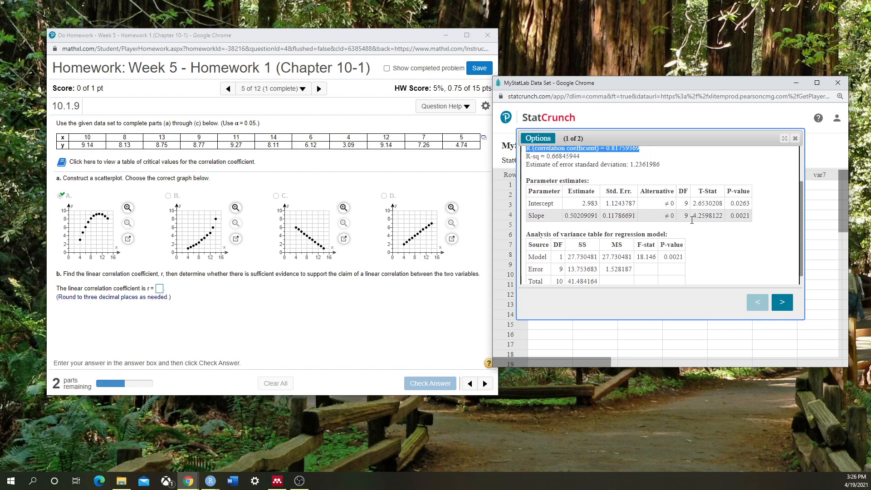
View the fitted line plot, then return to the regression results and their correlation coefficient.
{"action": "left_click", "coordinate": [776, 301]}
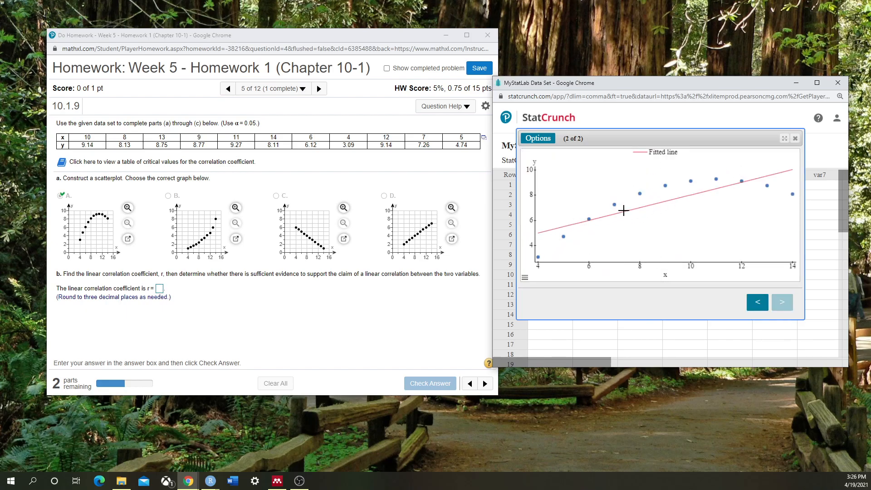
{"action": "left_click", "coordinate": [756, 302]}
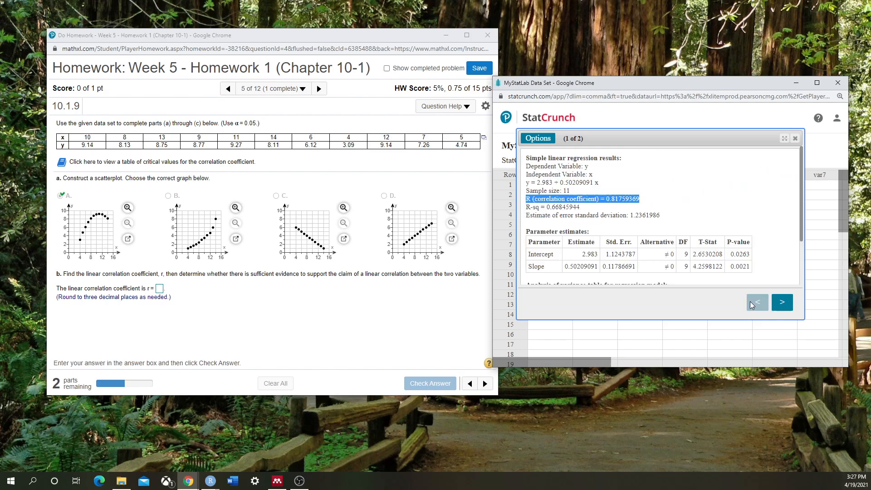
{"action": "left_click", "coordinate": [613, 201]}
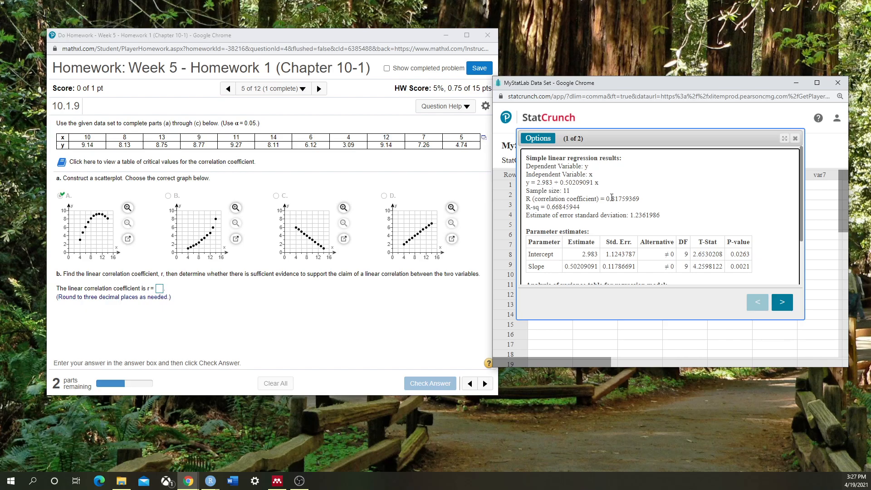
Enter .818 as the linear correlation coefficient r in part b of the homework and check the answer.
{"action": "left_click_drag", "start_coordinate": [613, 198], "coordinate": [642, 200]}
{"action": "left_click", "coordinate": [642, 200]}
{"action": "left_click", "coordinate": [159, 289]}
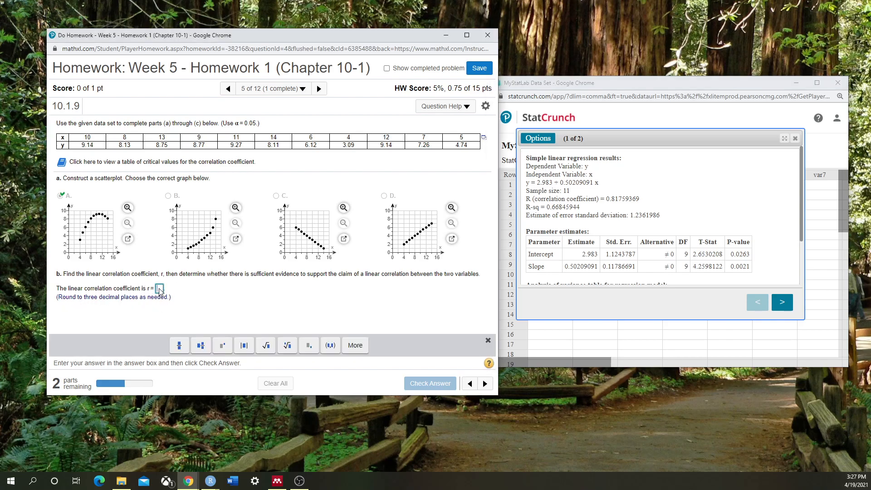
{"action": "type", "text": ".818"}
{"action": "left_click", "coordinate": [415, 383]}
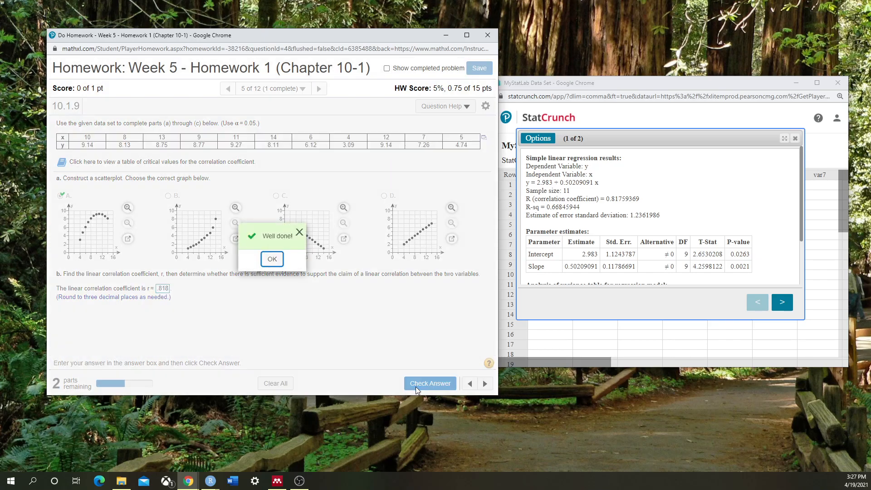
{"action": "left_click", "coordinate": [268, 262]}
Examine the slope row of the parameter estimates and the analysis of variance table in the regression results.
{"action": "scroll", "coordinate": [267, 264], "scroll_direction": "down", "scroll_amount": 1}
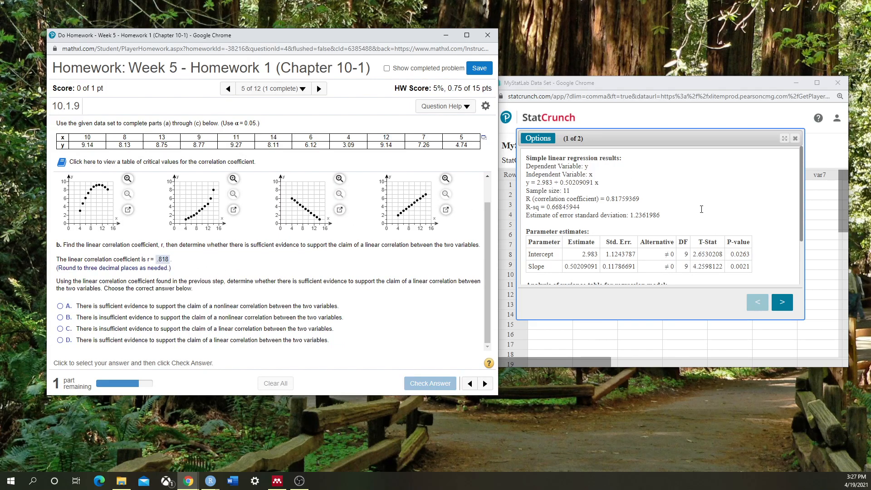
{"action": "scroll", "coordinate": [589, 182], "scroll_direction": "down", "scroll_amount": 3}
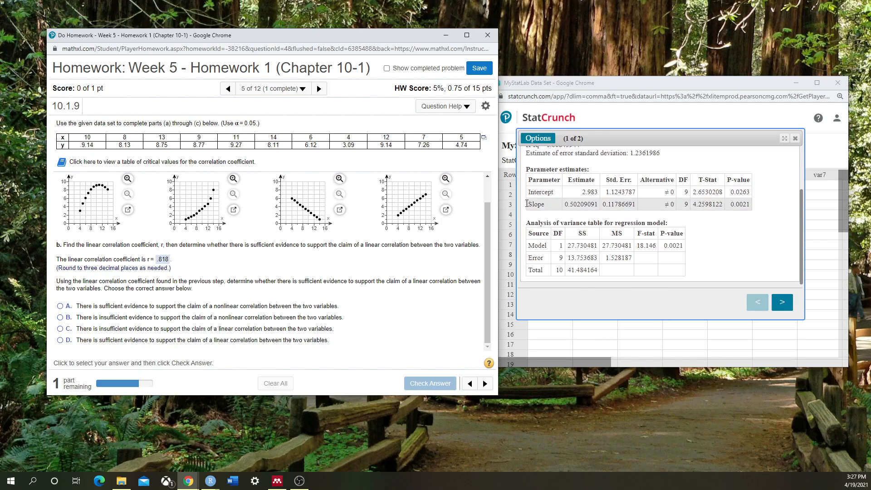
{"action": "left_click_drag", "start_coordinate": [527, 204], "coordinate": [758, 207]}
{"action": "left_click", "coordinate": [759, 211]}
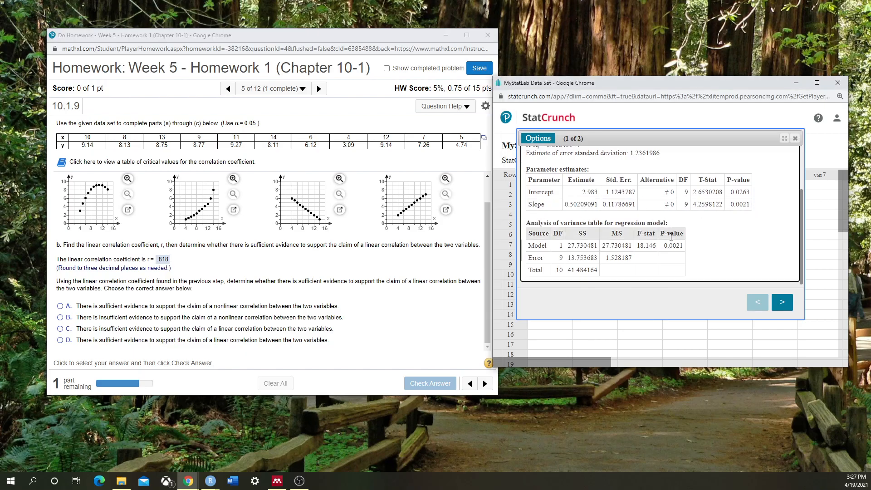
{"action": "scroll", "coordinate": [672, 240], "scroll_direction": "up", "scroll_amount": 1}
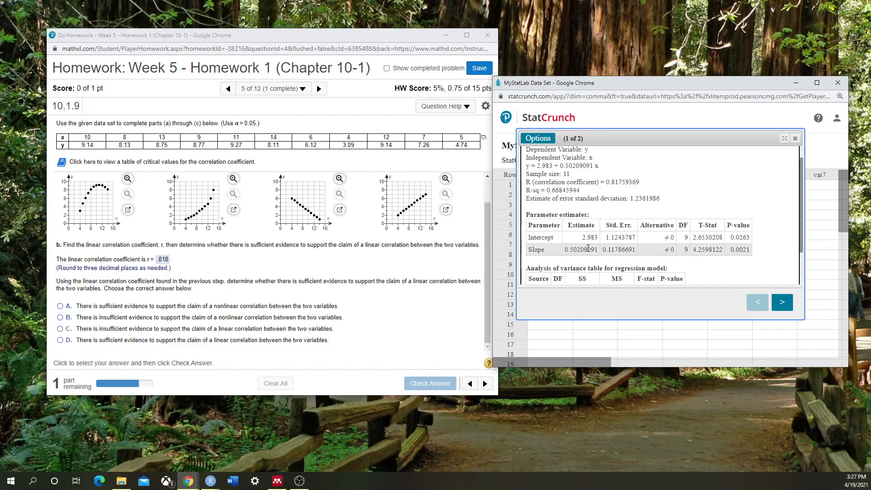
{"action": "left_click_drag", "start_coordinate": [565, 251], "coordinate": [599, 249]}
Inspect the fitted line's equation on the regression plot and return to the numeric results.
{"action": "left_click", "coordinate": [782, 302]}
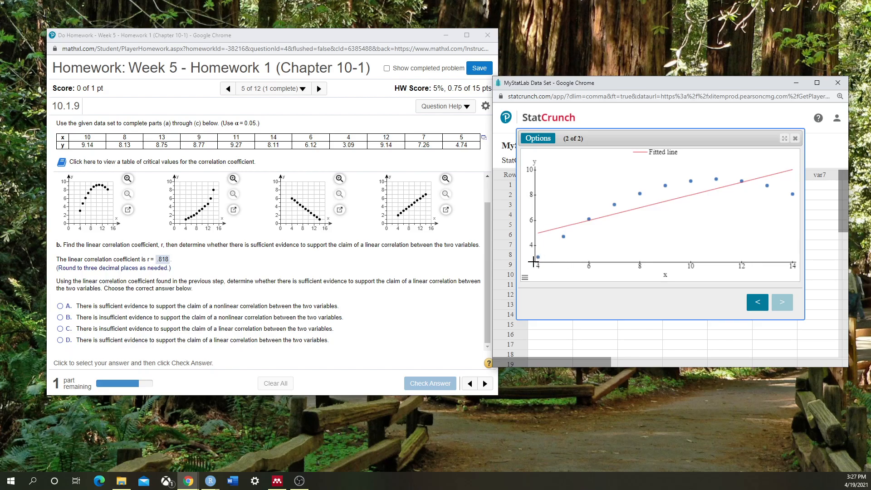
{"action": "mouse_move", "coordinate": [554, 228]}
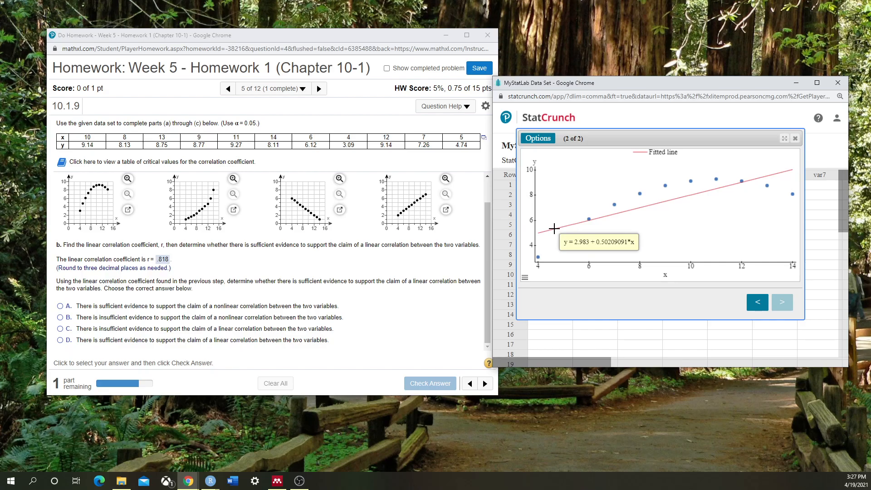
{"action": "left_click", "coordinate": [757, 304]}
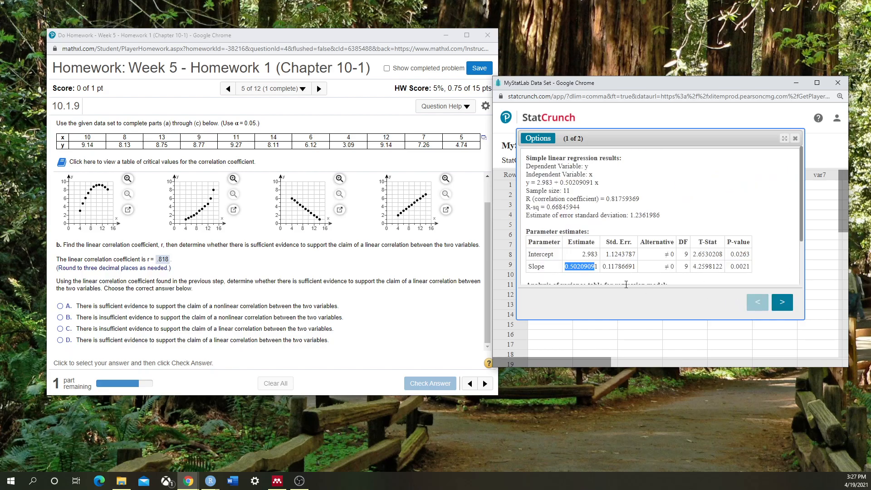
Review the slope's P-value, then choose answer D, sufficient evidence of a linear correlation, in part b and check it.
{"action": "left_click", "coordinate": [775, 268]}
{"action": "scroll", "coordinate": [770, 253], "scroll_direction": "down", "scroll_amount": 1}
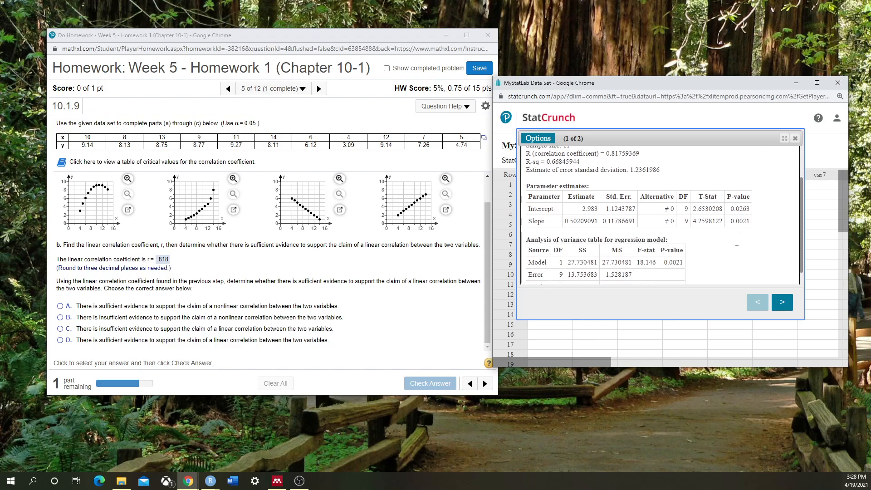
{"action": "scroll", "coordinate": [736, 248], "scroll_direction": "up", "scroll_amount": 1}
{"action": "scroll", "coordinate": [737, 249], "scroll_direction": "down", "scroll_amount": 1}
{"action": "left_click", "coordinate": [60, 341]}
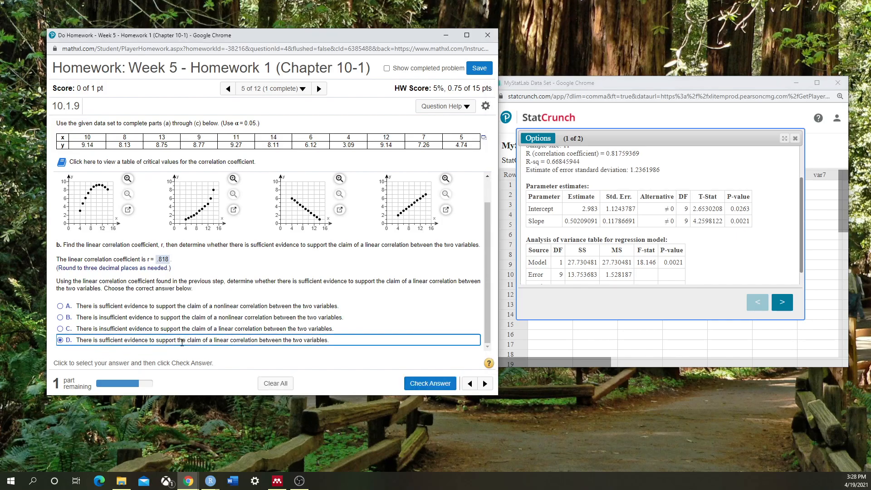
{"action": "left_click", "coordinate": [425, 384]}
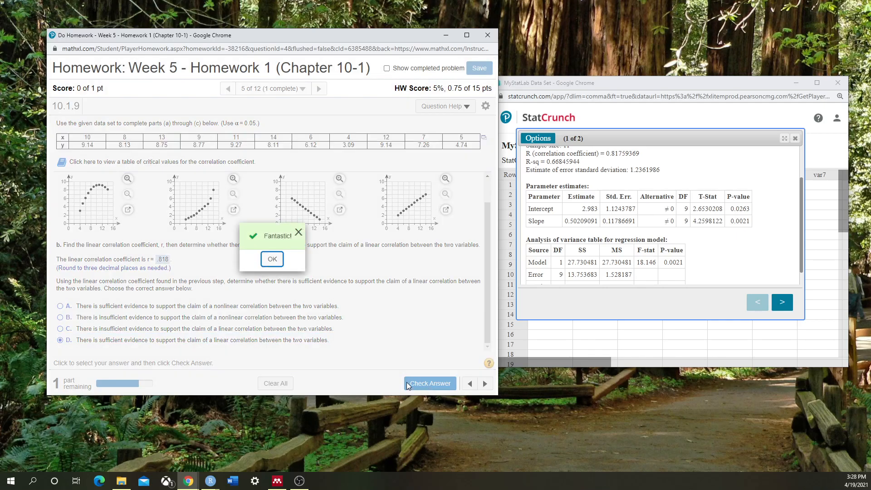
{"action": "left_click", "coordinate": [272, 253]}
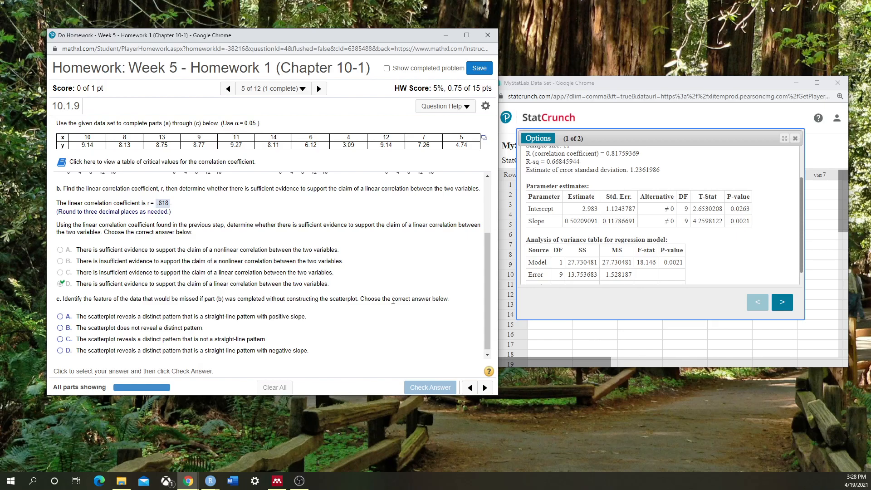
Compare the fitted line plot with the scatterplot, then choose answer C, a distinct pattern that is not a straight line, for part c and check it.
{"action": "left_click", "coordinate": [782, 302]}
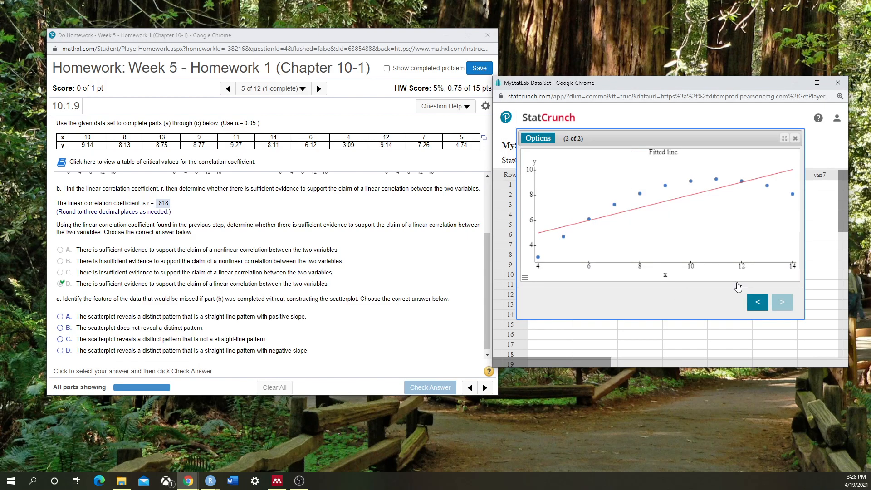
{"action": "mouse_move", "coordinate": [535, 233]}
{"action": "scroll", "coordinate": [380, 291], "scroll_direction": "up", "scroll_amount": 2}
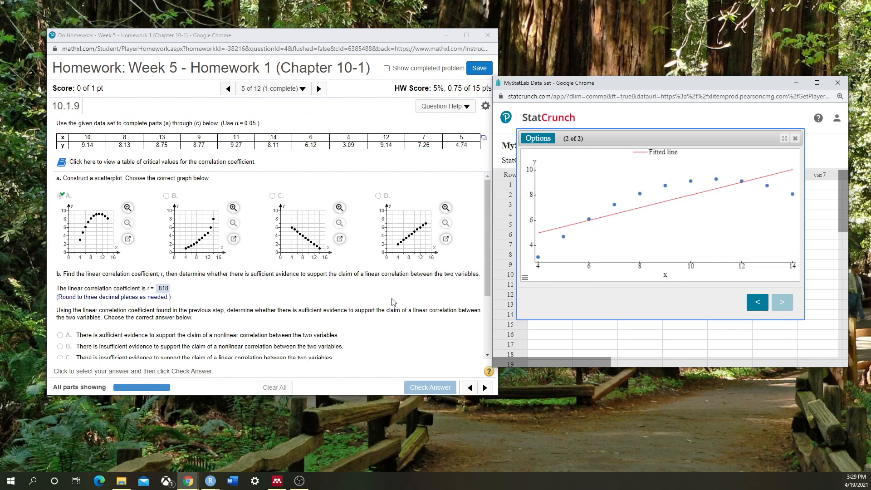
{"action": "scroll", "coordinate": [324, 311], "scroll_direction": "down", "scroll_amount": 2}
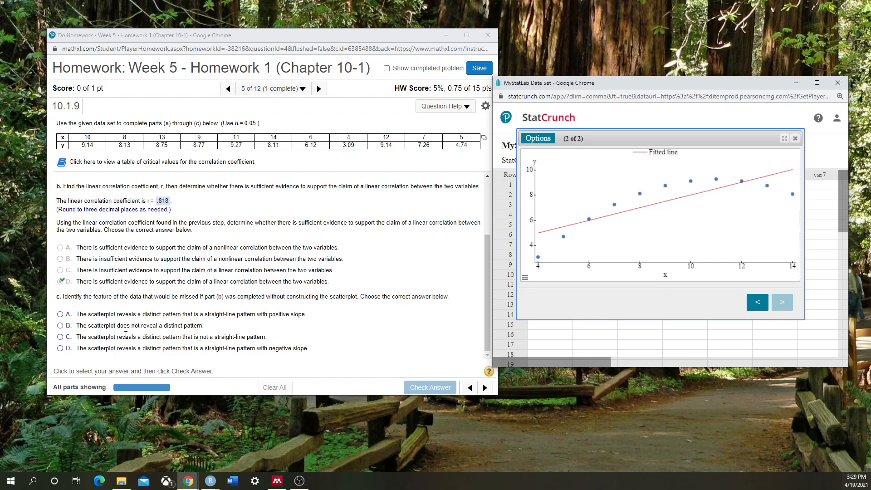
{"action": "left_click", "coordinate": [61, 337]}
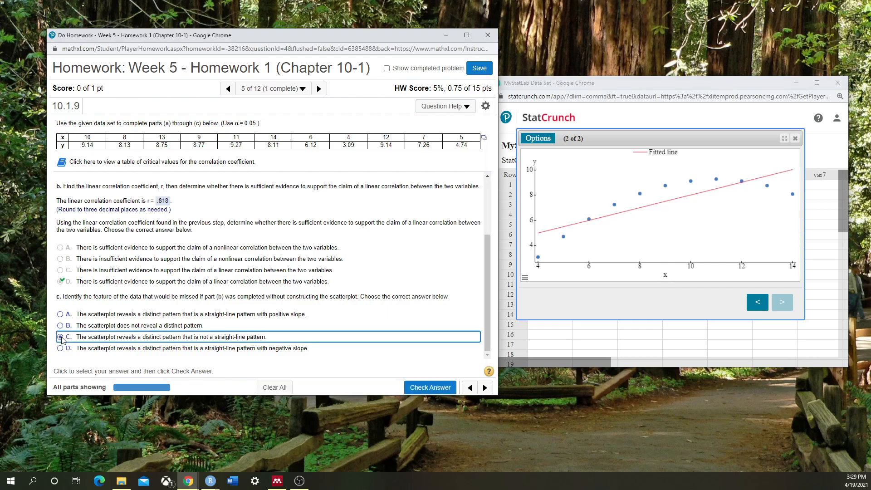
{"action": "left_click", "coordinate": [411, 387]}
{"action": "left_click", "coordinate": [271, 261]}
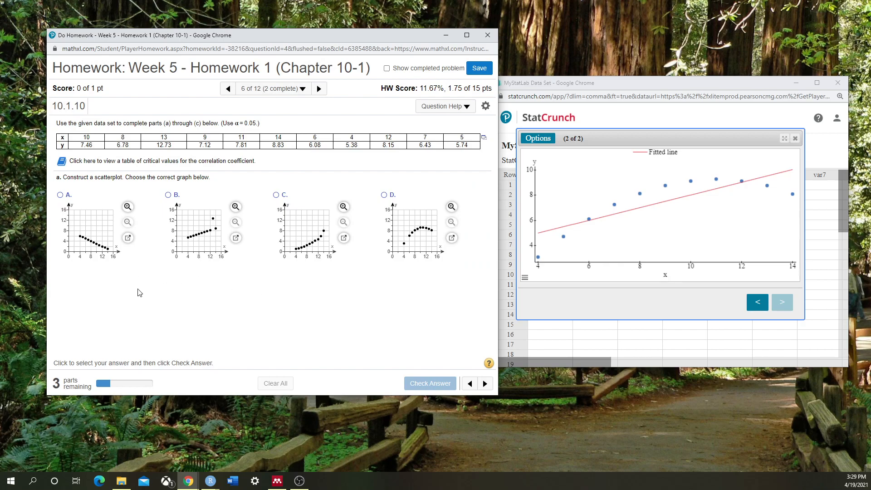
{"action": "left_click", "coordinate": [661, 218]}
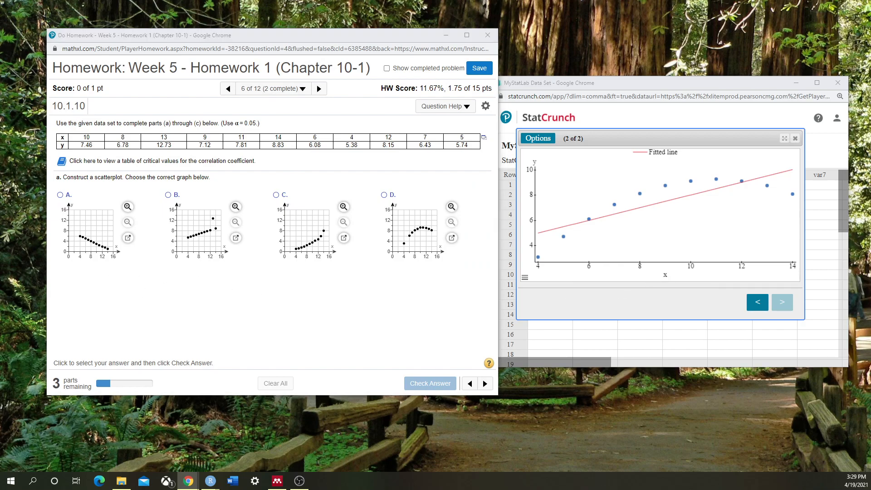
{"action": "key", "text": "super+d"}
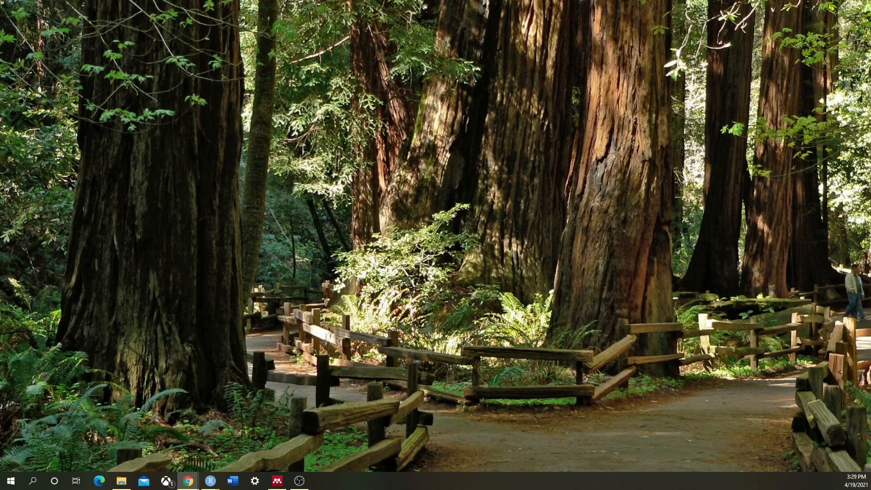
{"action": "key", "text": "super+d"}
Skip to question 7 of the homework and enlarge its scatterplot.
{"action": "left_click", "coordinate": [319, 90]}
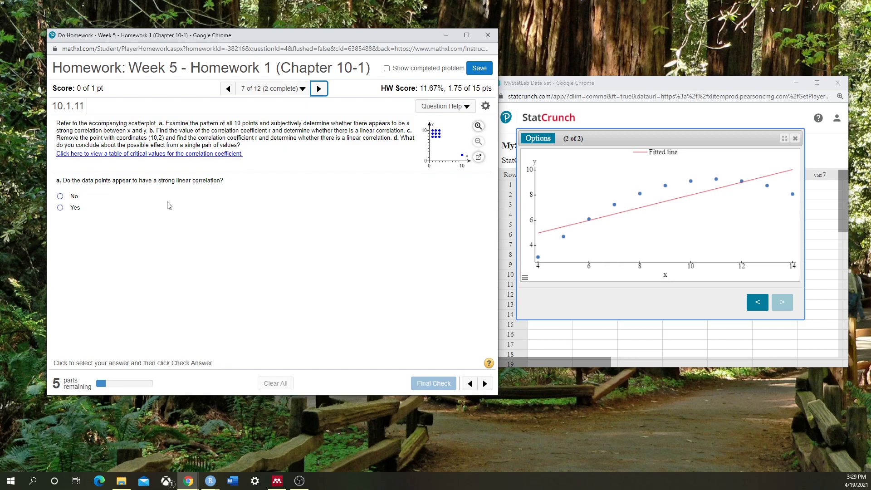
{"action": "left_click", "coordinate": [478, 127]}
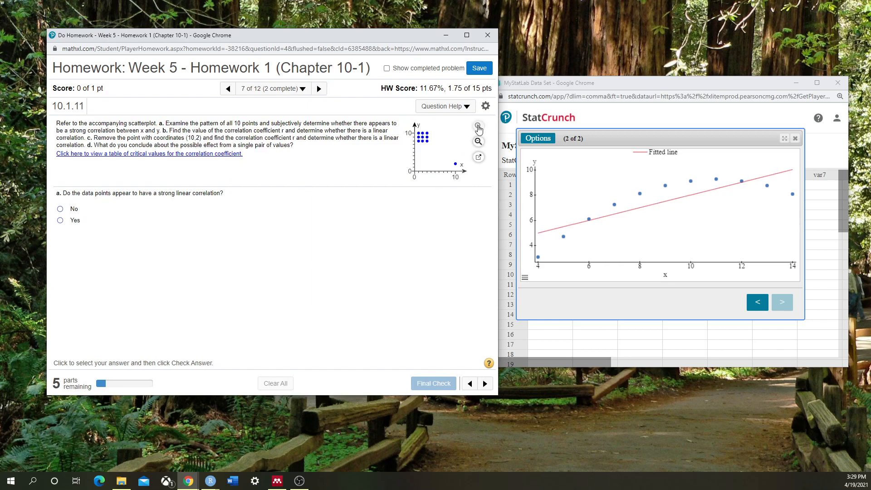
{"action": "left_click", "coordinate": [478, 127]}
{"action": "left_click", "coordinate": [479, 127]}
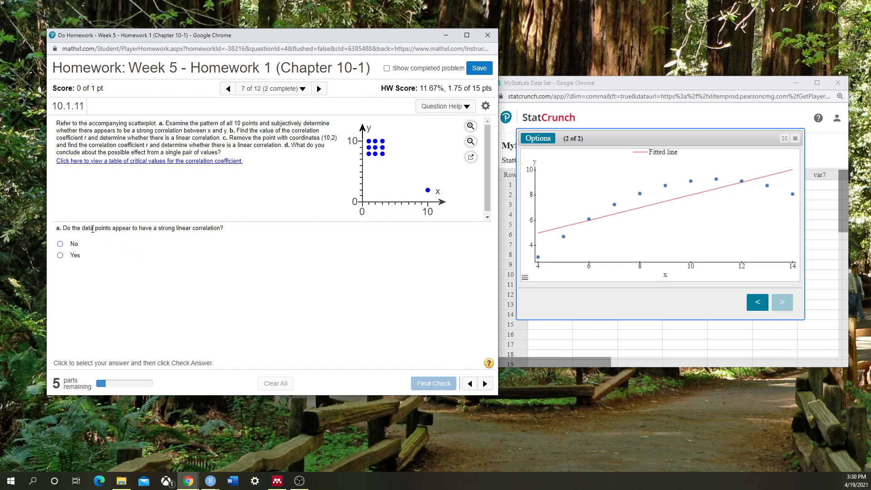
Answer No to whether the data points have a strong linear correlation in part a and submit it for the final check.
{"action": "left_click", "coordinate": [60, 244]}
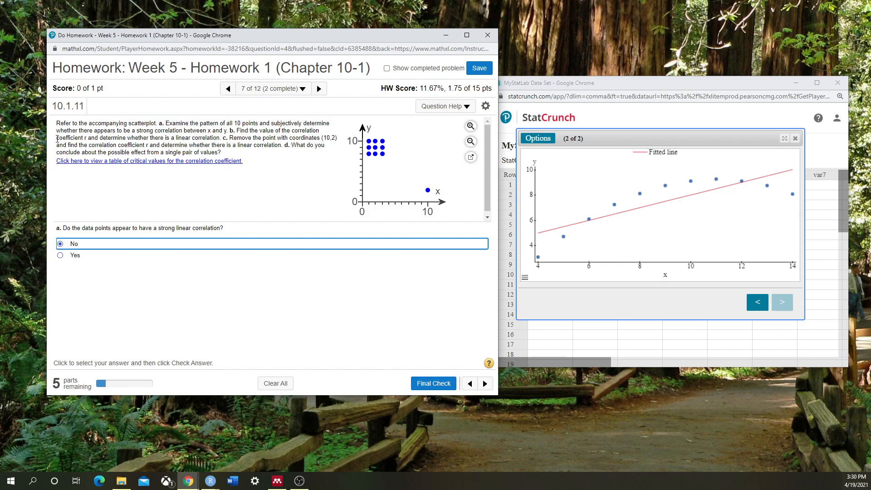
{"action": "left_click", "coordinate": [123, 161]}
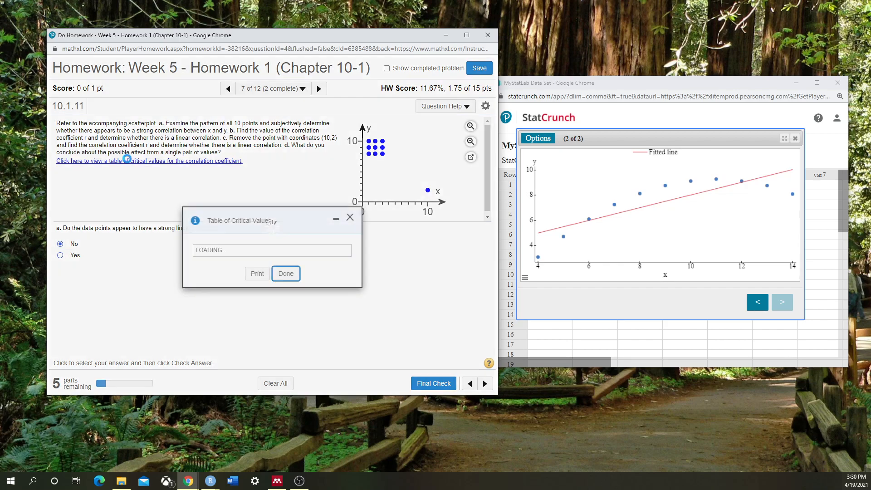
{"action": "left_click", "coordinate": [356, 120]}
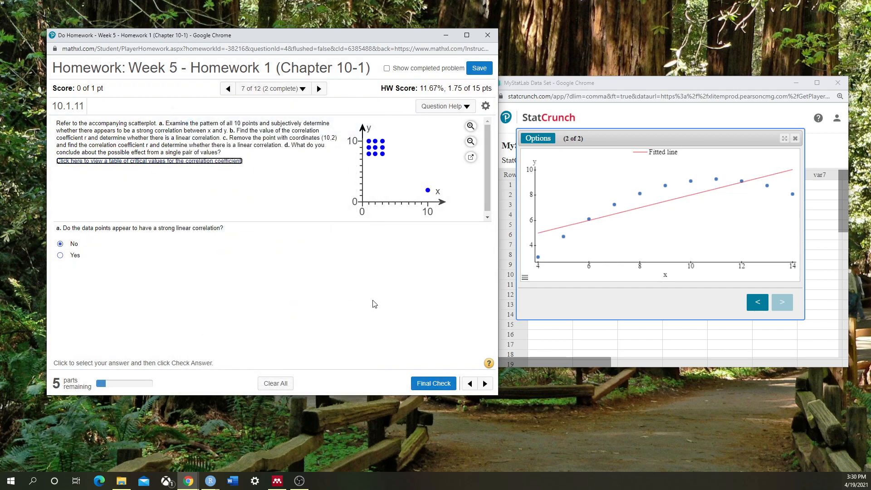
{"action": "left_click", "coordinate": [435, 385]}
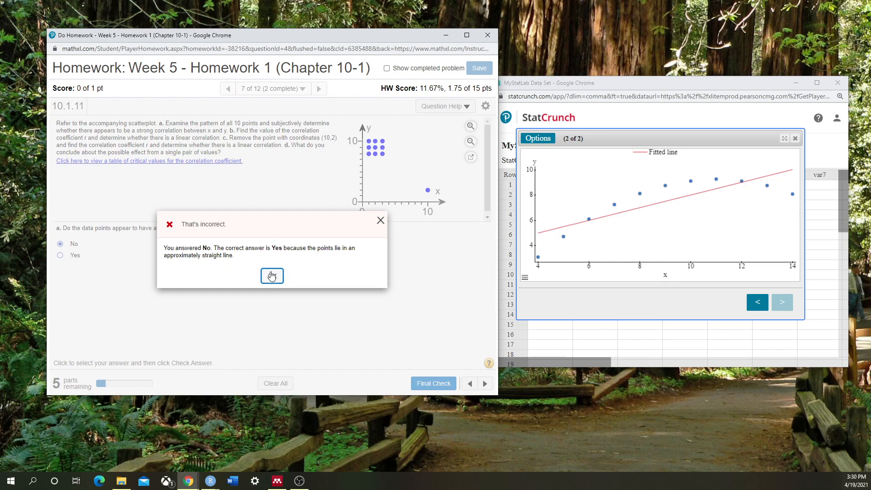
{"action": "left_click", "coordinate": [272, 276]}
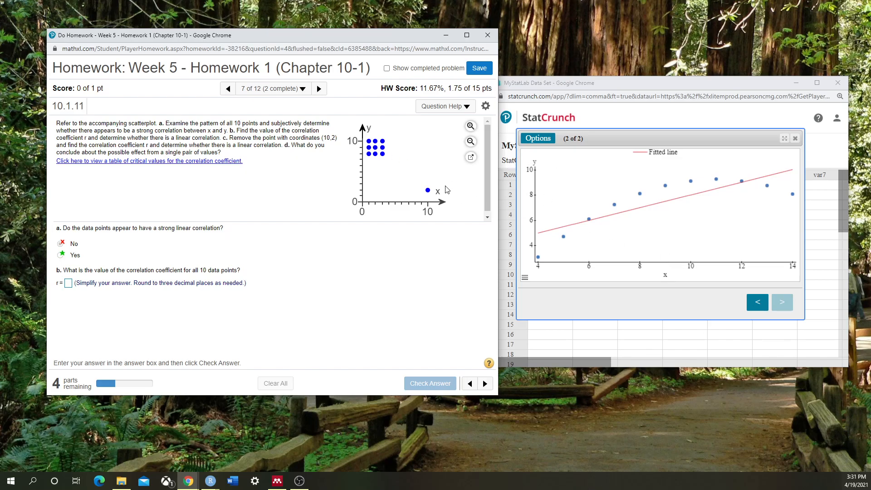
Close the old regression results in StatCrunch and delete the x and y columns from the data table.
{"action": "left_click", "coordinate": [797, 144]}
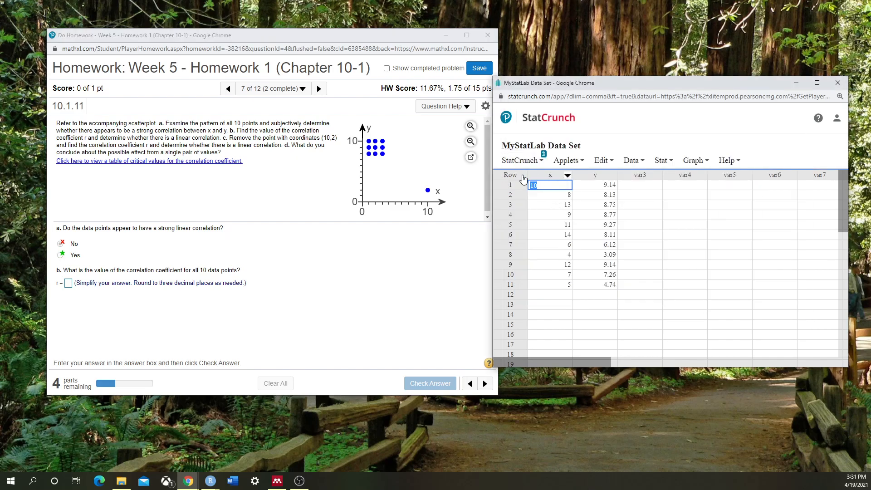
{"action": "right_click", "coordinate": [382, 147]}
{"action": "key", "text": "Escape"}
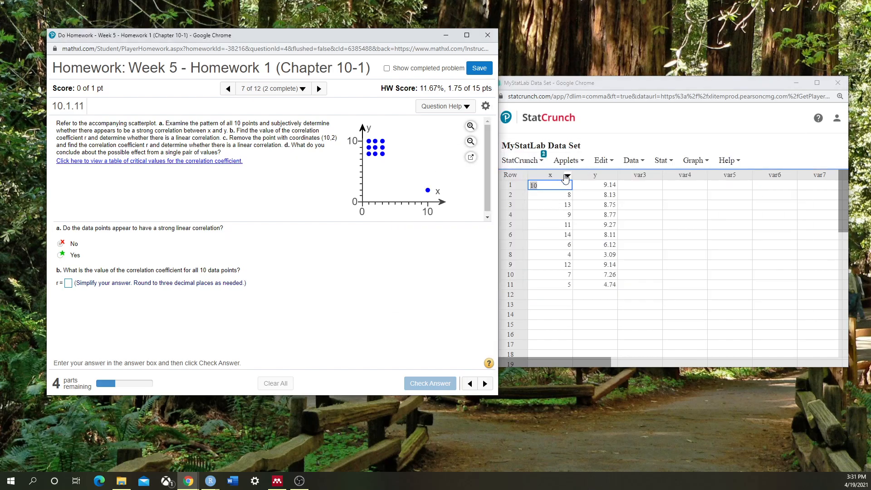
{"action": "left_click", "coordinate": [534, 185]}
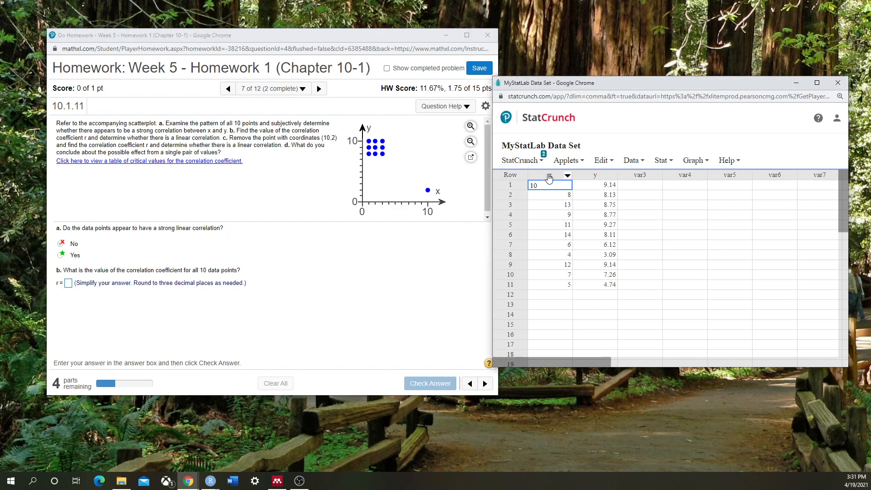
{"action": "left_click", "coordinate": [567, 177]}
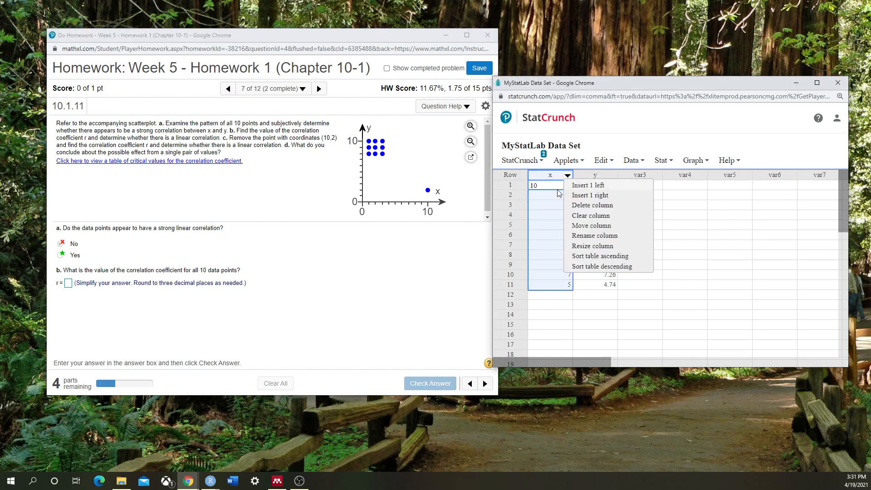
{"action": "left_click", "coordinate": [589, 207]}
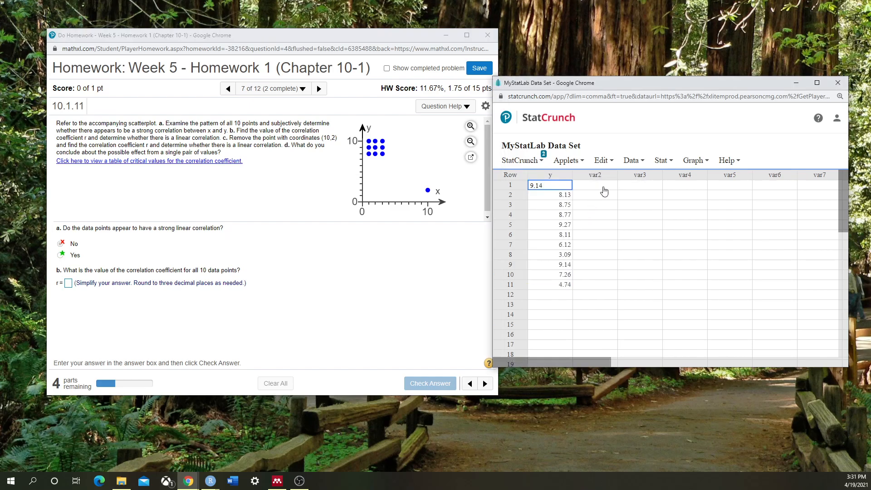
{"action": "left_click", "coordinate": [567, 175]}
{"action": "left_click", "coordinate": [605, 207]}
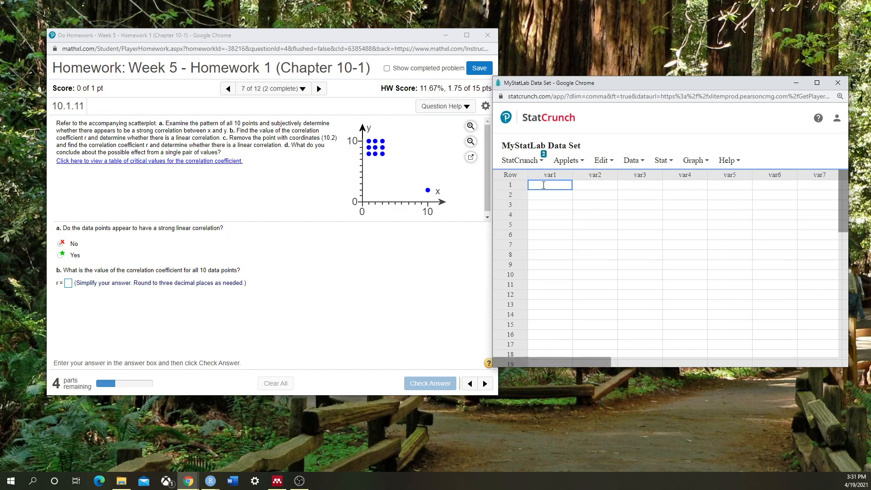
Enlarge question 7's scatterplot for reference and name the first two StatCrunch columns x and y.
{"action": "left_click", "coordinate": [472, 158]}
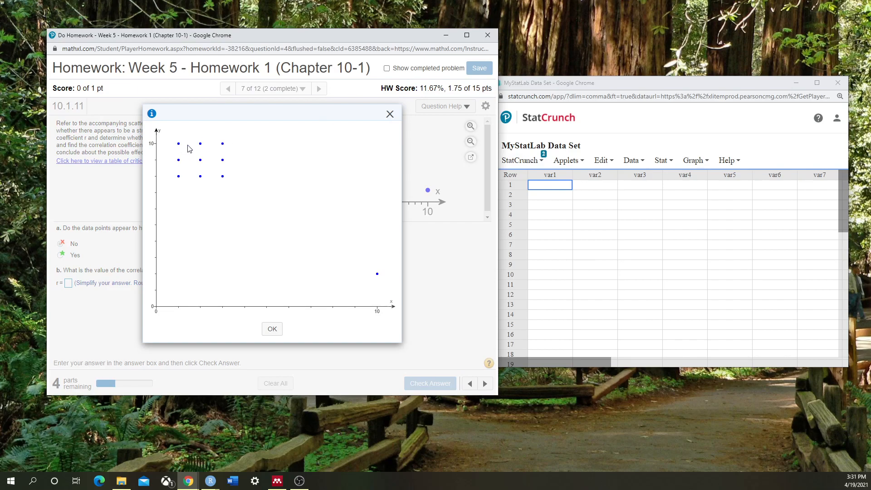
{"action": "left_click", "coordinate": [551, 176]}
{"action": "type", "text": "x"}
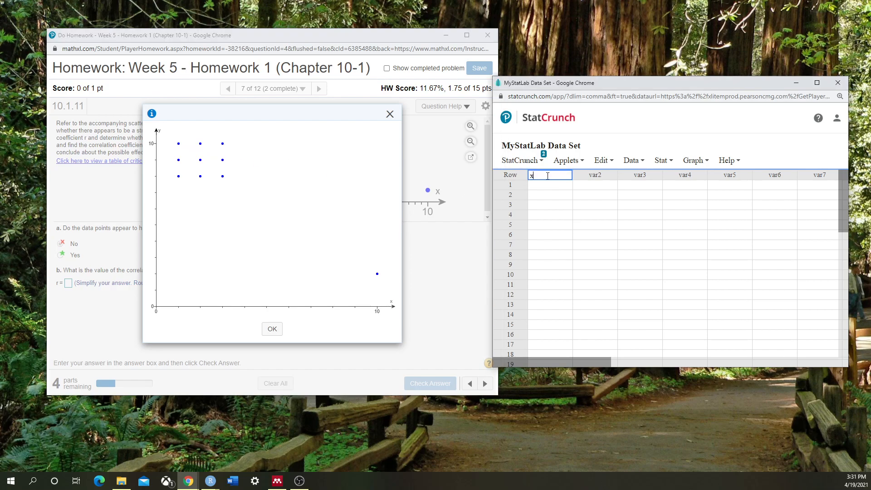
{"action": "left_click", "coordinate": [596, 174]}
{"action": "type", "text": "y"}
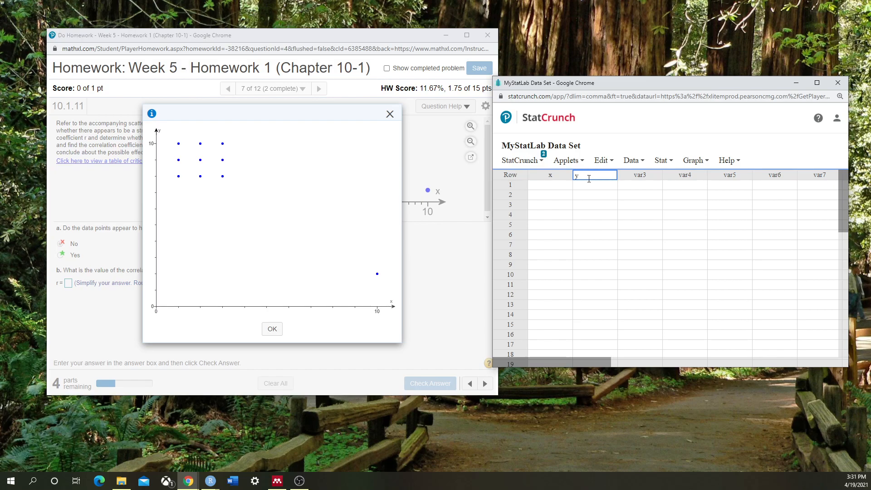
Enter the scatterplot's x-coordinates 1, 1, 1, 2, 2, 2, 3, 3, 3 and 10 in rows 1 to 10 of column x.
{"action": "left_click", "coordinate": [558, 186]}
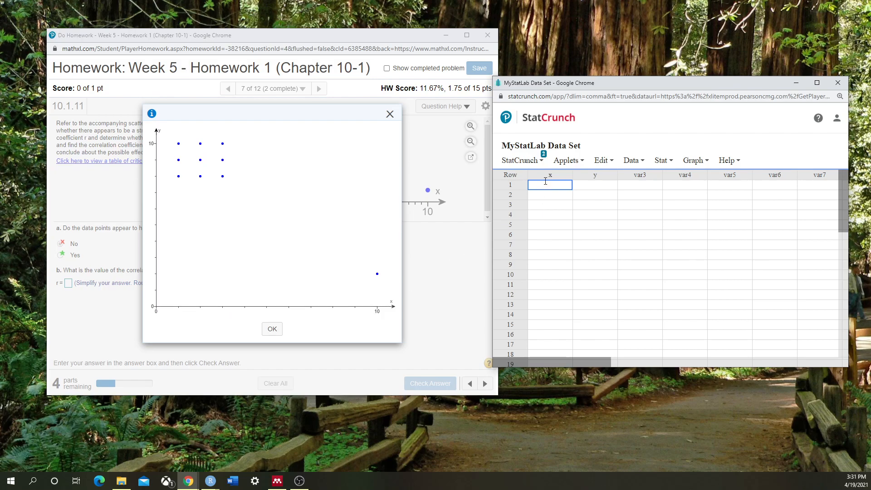
{"action": "key", "text": "Return"}
{"action": "type", "text": "1"}
{"action": "key", "text": "Return"}
{"action": "type", "text": "1"}
{"action": "key", "text": "Return"}
{"action": "type", "text": "2"}
{"action": "key", "text": "Return"}
{"action": "type", "text": "2"}
{"action": "key", "text": "Return"}
{"action": "type", "text": "2"}
{"action": "key", "text": "Return"}
{"action": "type", "text": "3"}
{"action": "key", "text": "Return"}
{"action": "type", "text": "3"}
{"action": "key", "text": "Return"}
{"action": "key", "text": "Return"}
Enter the matching y-coordinates 10, 9, 8, 10, 9, 8, 10, 9, 8 and 2 in rows 1 to 10 of column y.
{"action": "left_click", "coordinate": [593, 186]}
{"action": "key", "text": "Return"}
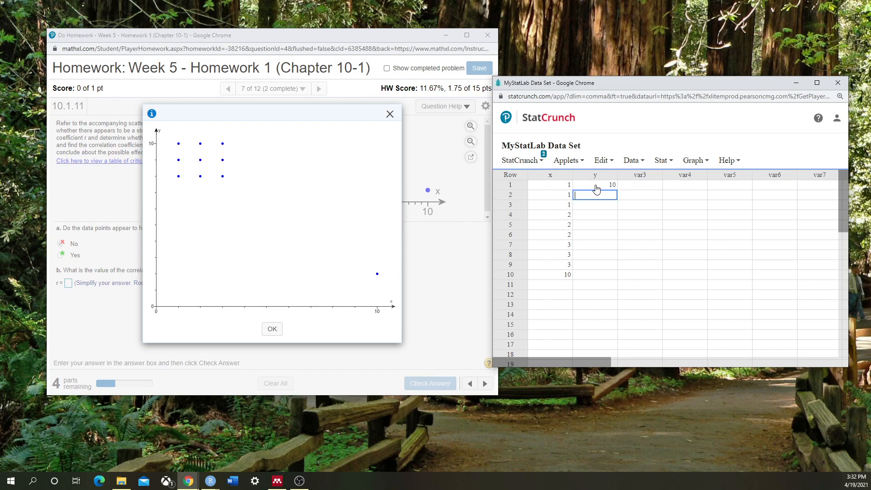
{"action": "type", "text": "9"}
{"action": "key", "text": "Return"}
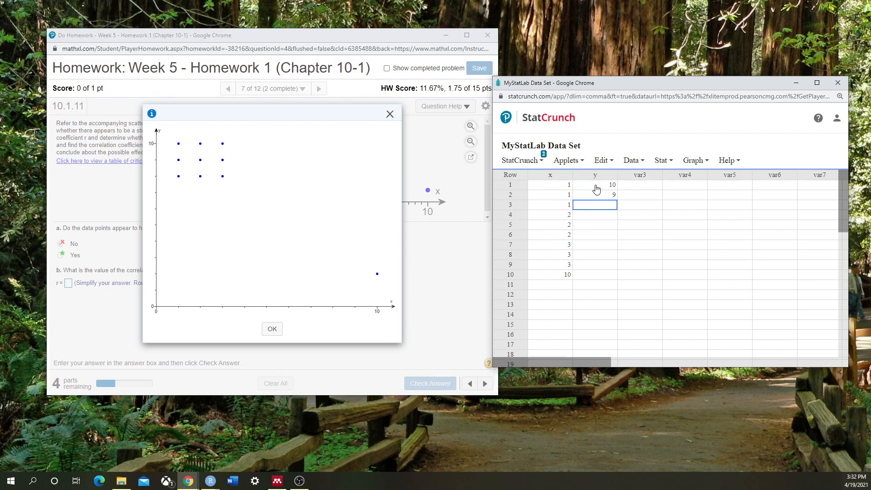
{"action": "type", "text": "8"}
{"action": "key", "text": "Return"}
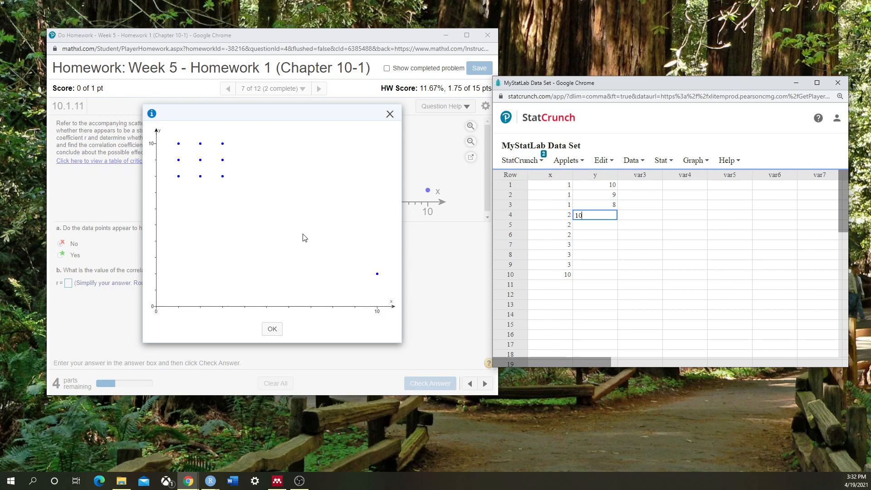
{"action": "type", "text": "10"}
{"action": "key", "text": "Return"}
{"action": "type", "text": "9"}
{"action": "key", "text": "Return"}
{"action": "key", "text": "Return"}
{"action": "key", "text": "Return"}
{"action": "type", "text": "9"}
{"action": "key", "text": "Return"}
{"action": "key", "text": "Return"}
{"action": "type", "text": "2"}
{"action": "left_click", "coordinate": [537, 288]}
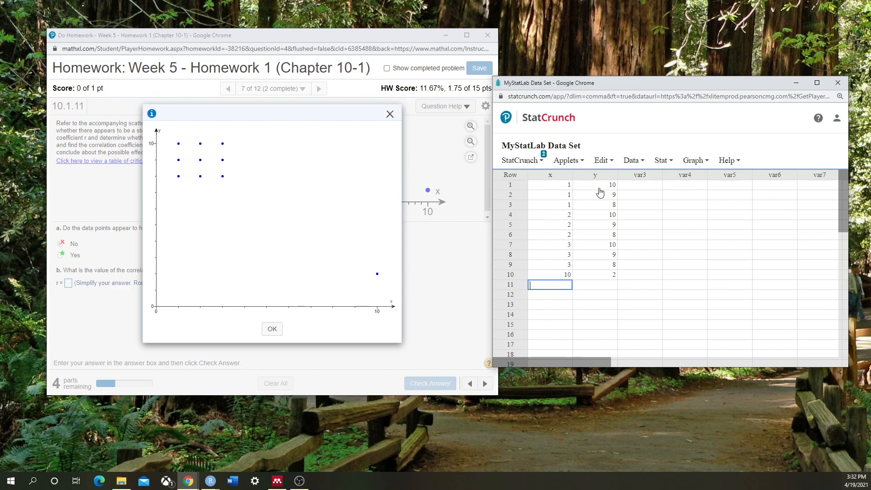
Create a scatter plot of y against x, compare it with the homework's plot, and close it.
{"action": "left_click", "coordinate": [701, 163]}
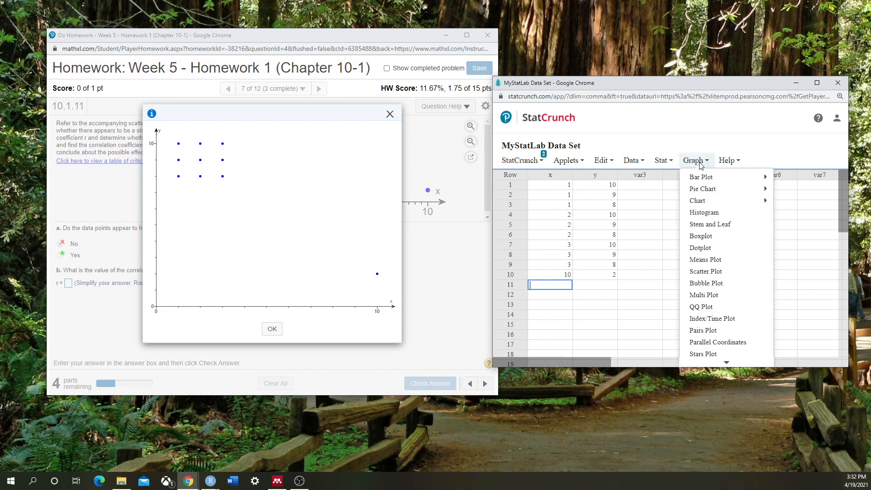
{"action": "left_click", "coordinate": [713, 272]}
{"action": "left_click", "coordinate": [612, 148]}
{"action": "left_click", "coordinate": [562, 169]}
{"action": "left_click", "coordinate": [566, 175]}
{"action": "left_click", "coordinate": [562, 205]}
{"action": "left_click", "coordinate": [783, 341]}
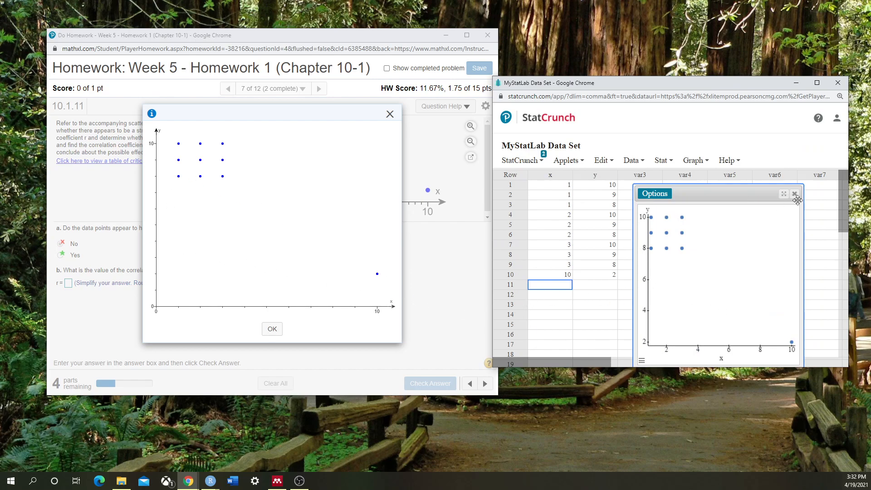
{"action": "left_click", "coordinate": [784, 194]}
Compute a simple linear regression with x as the independent and y as the dependent variable, including the fitted line plot.
{"action": "left_click", "coordinate": [661, 160]}
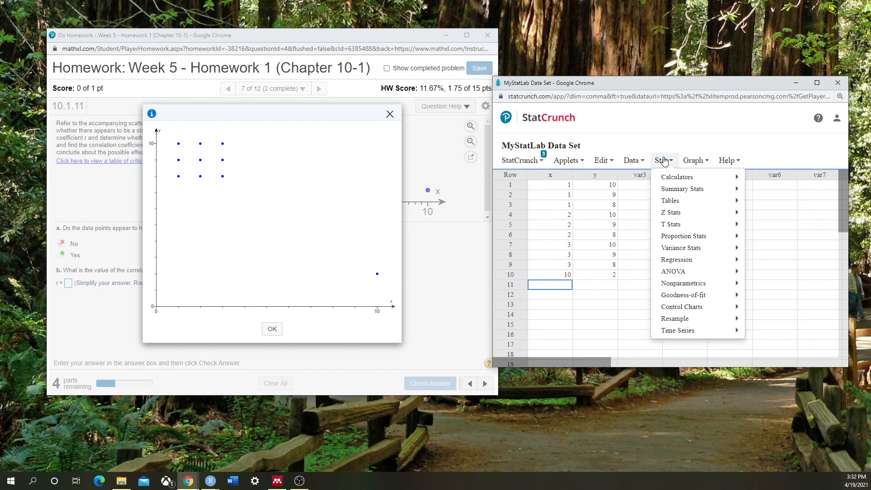
{"action": "mouse_move", "coordinate": [689, 259]}
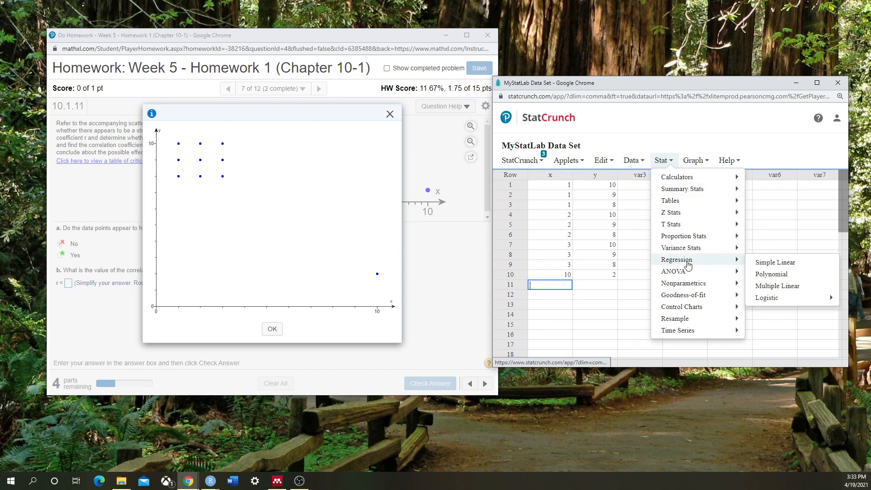
{"action": "left_click", "coordinate": [769, 260]}
{"action": "left_click", "coordinate": [595, 148]}
{"action": "left_click", "coordinate": [551, 168]}
{"action": "left_click", "coordinate": [594, 174]}
{"action": "left_click", "coordinate": [562, 205]}
{"action": "scroll", "coordinate": [706, 292], "scroll_direction": "down", "scroll_amount": 5}
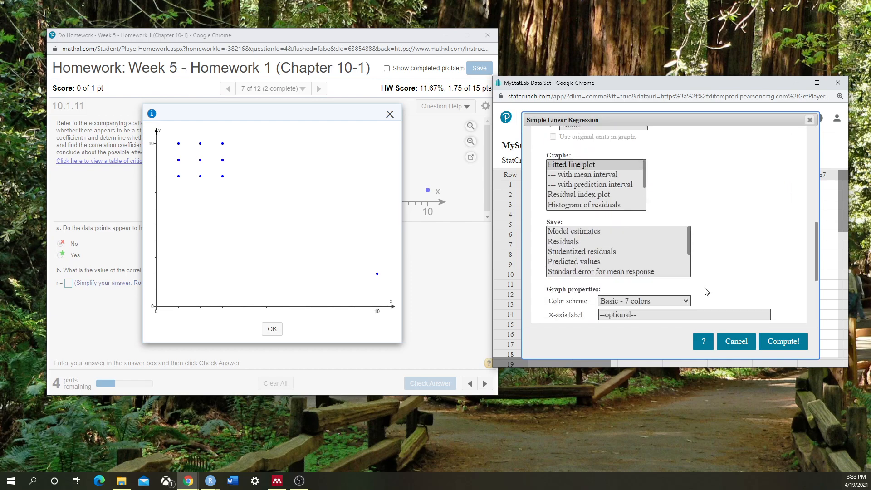
{"action": "scroll", "coordinate": [711, 291], "scroll_direction": "up", "scroll_amount": 3}
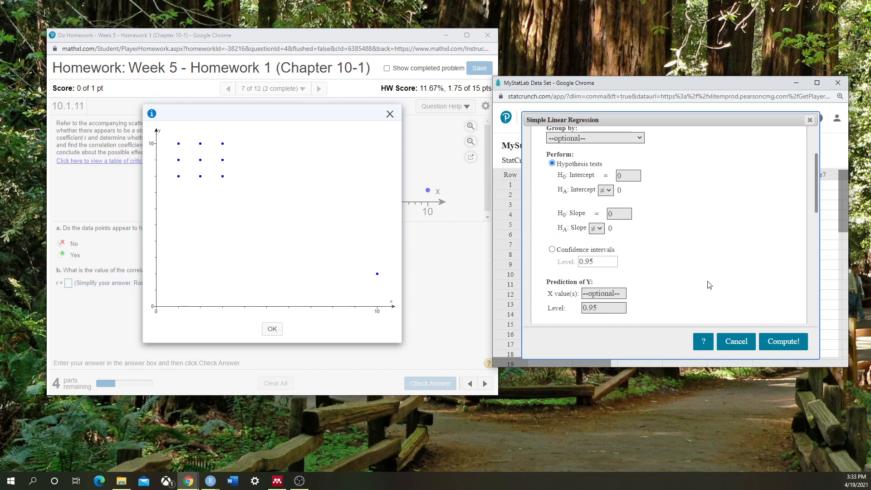
{"action": "scroll", "coordinate": [699, 274], "scroll_direction": "down", "scroll_amount": 3}
{"action": "scroll", "coordinate": [699, 275], "scroll_direction": "down", "scroll_amount": 1}
{"action": "left_click", "coordinate": [778, 342]}
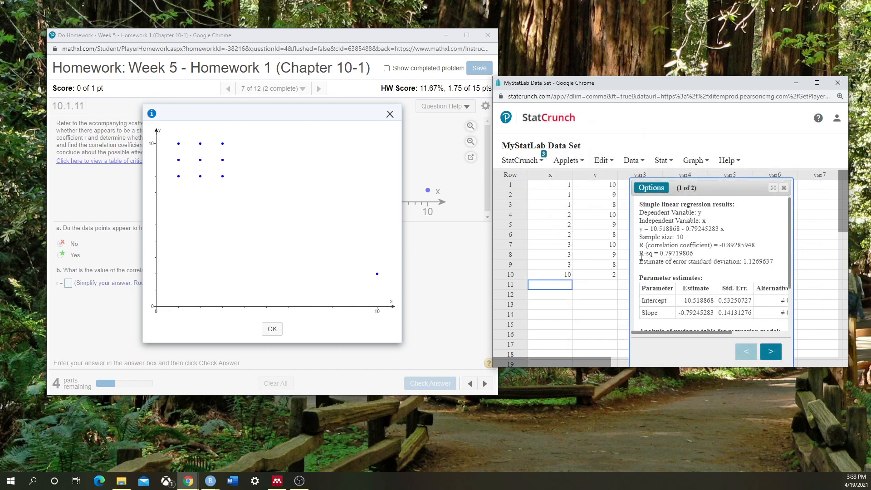
Widen the regression results and examine the slope's P-value, the correlation coefficient and the fitted line plot.
{"action": "left_click_drag", "start_coordinate": [630, 251], "coordinate": [536, 251]}
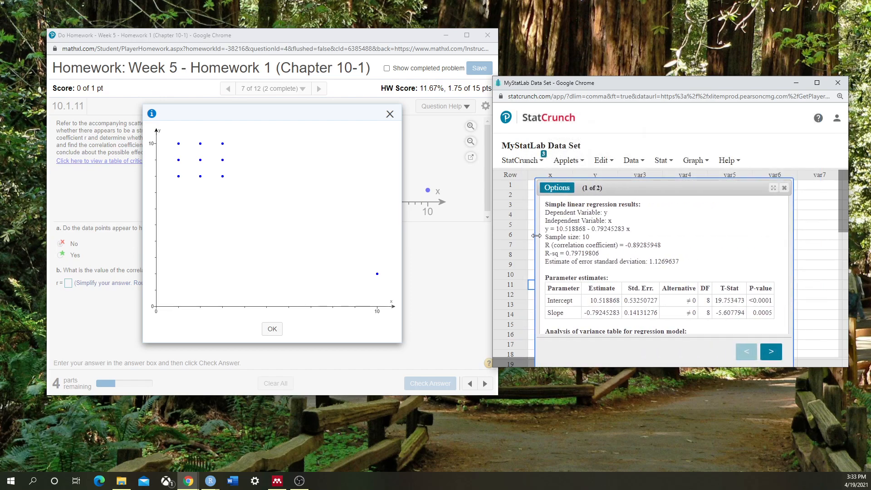
{"action": "scroll", "coordinate": [656, 262], "scroll_direction": "down", "scroll_amount": 1}
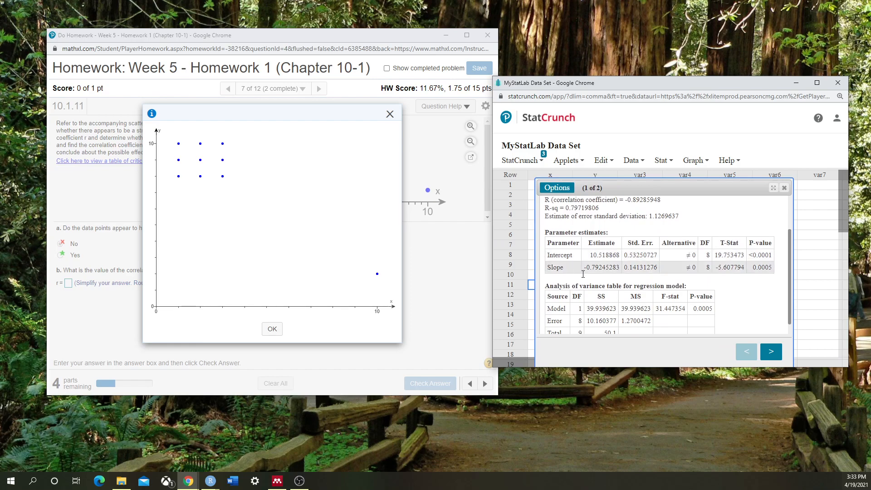
{"action": "left_click_drag", "start_coordinate": [751, 268], "coordinate": [776, 269]}
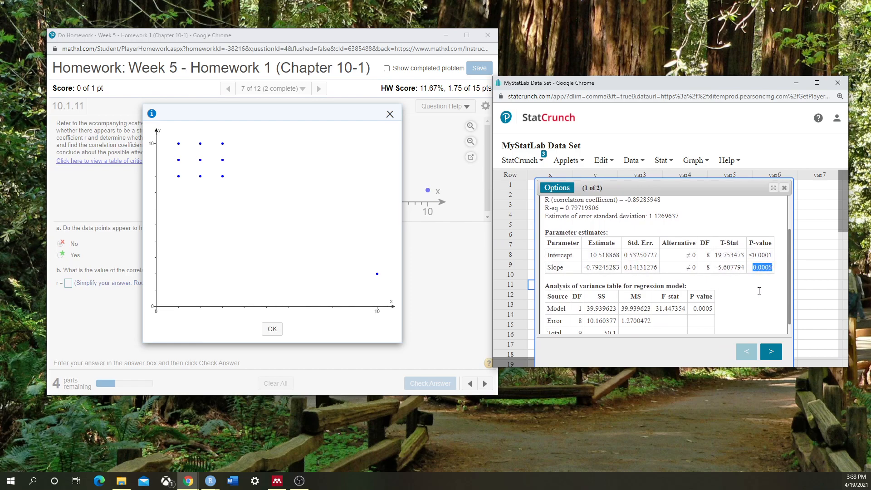
{"action": "scroll", "coordinate": [653, 289], "scroll_direction": "up", "scroll_amount": 1}
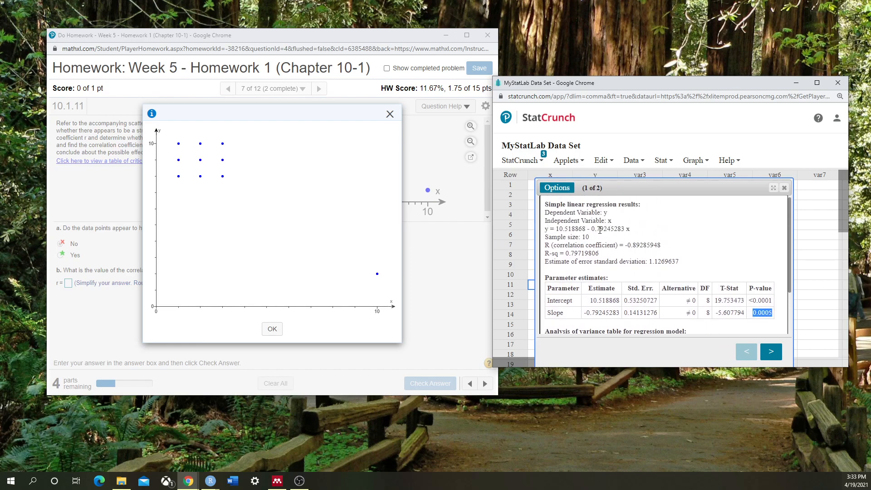
{"action": "left_click_drag", "start_coordinate": [622, 245], "coordinate": [660, 247]}
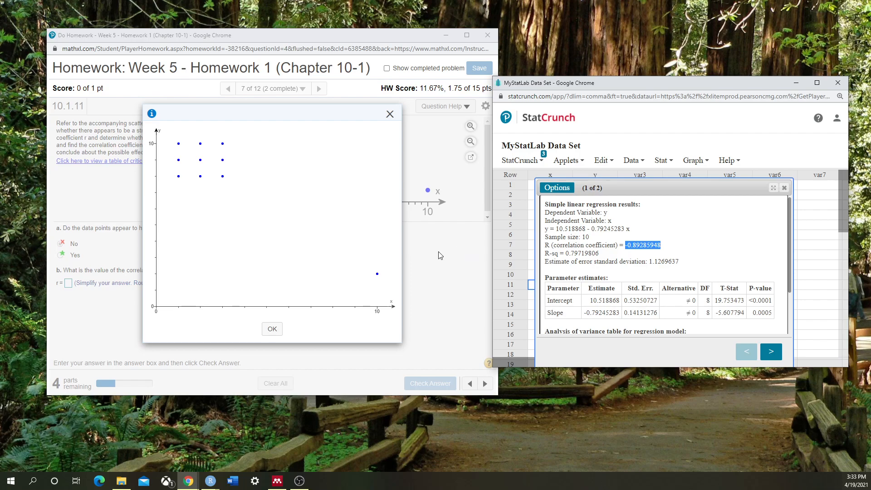
{"action": "left_click", "coordinate": [770, 352]}
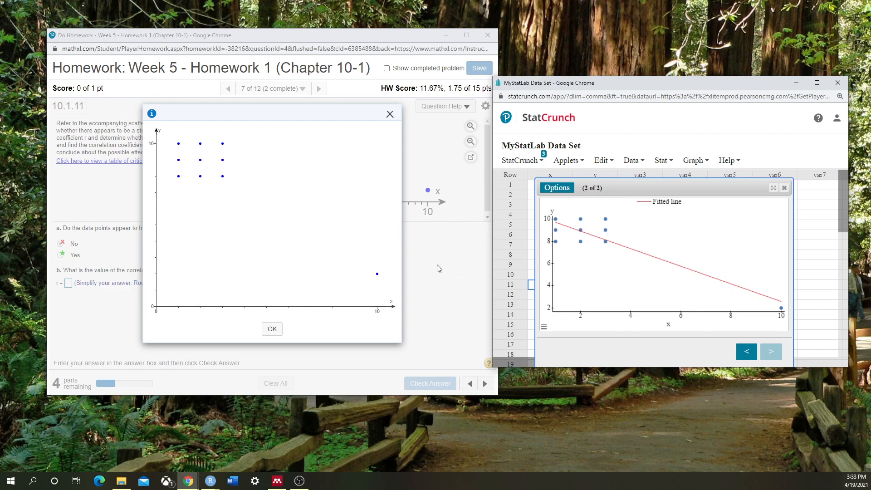
{"action": "left_click", "coordinate": [746, 351]}
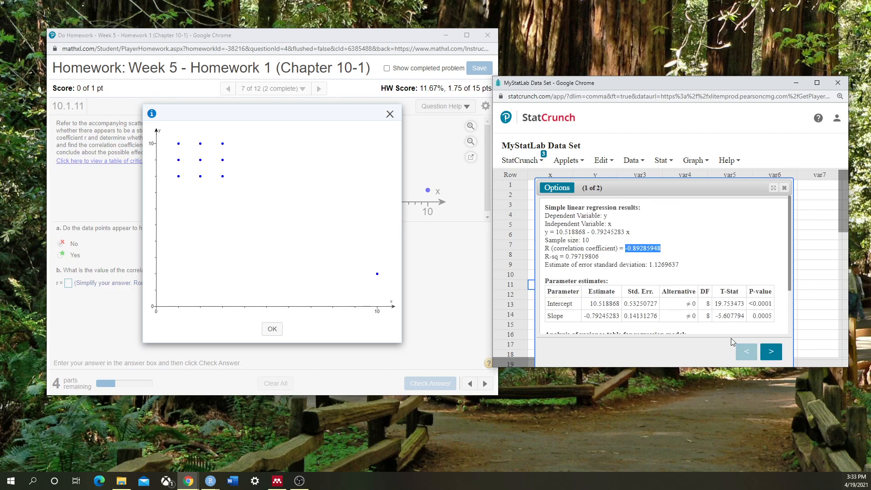
Close the enlarged scatterplot in the homework, then enter -.823 as part b's correlation coefficient and check it.
{"action": "left_click", "coordinate": [449, 265]}
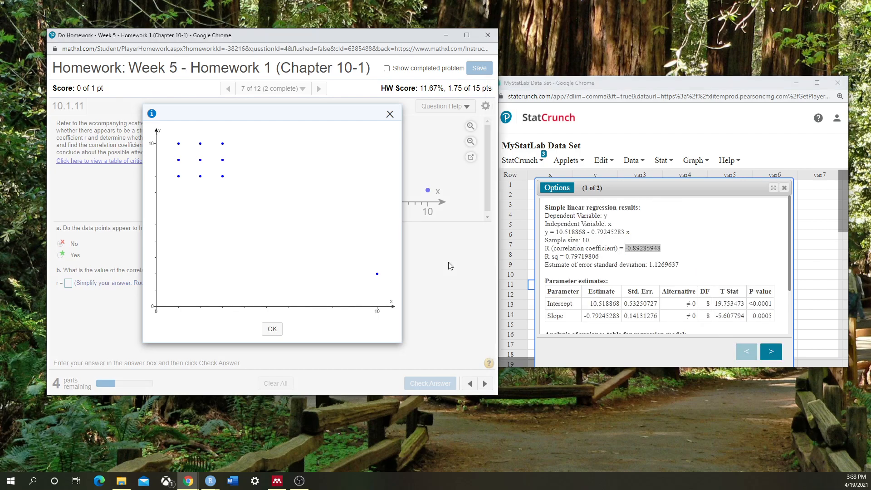
{"action": "left_click", "coordinate": [390, 114]}
{"action": "left_click", "coordinate": [68, 283]}
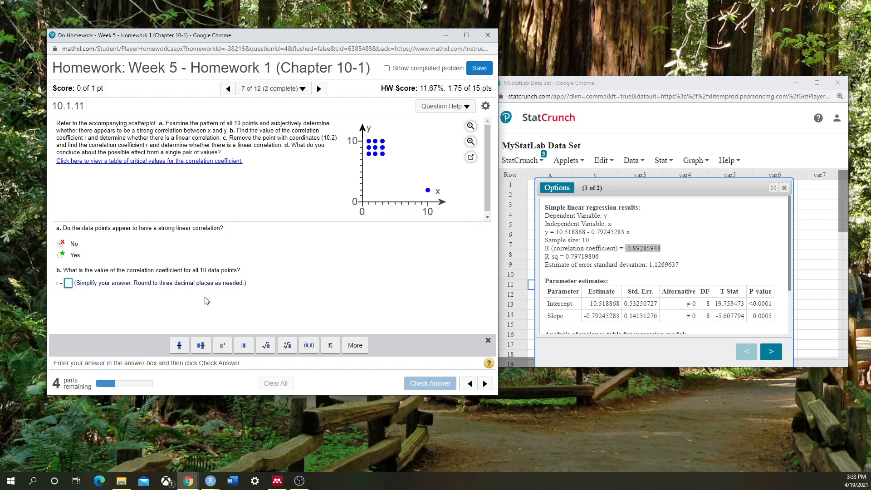
{"action": "type", "text": "-.8"}
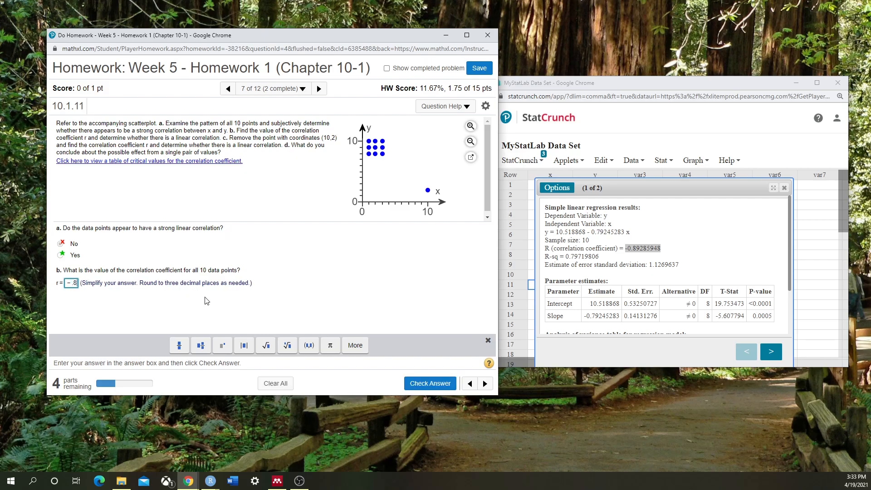
{"action": "type", "text": "2"}
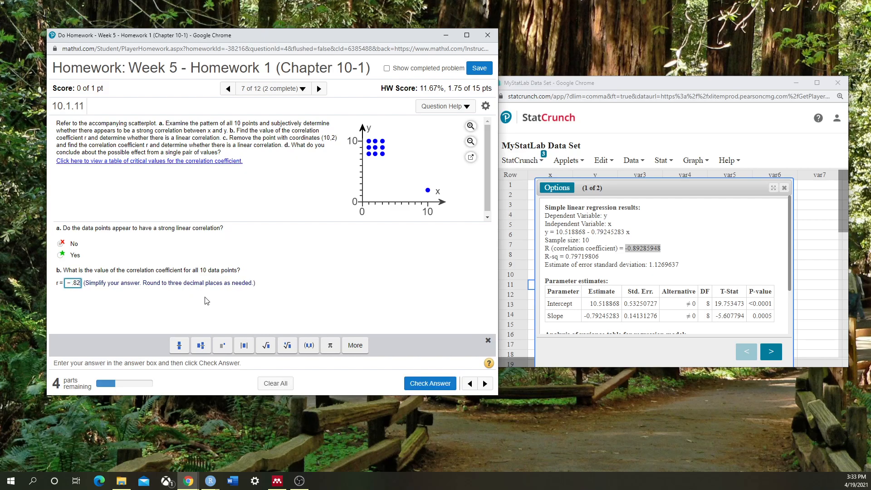
{"action": "type", "text": "3"}
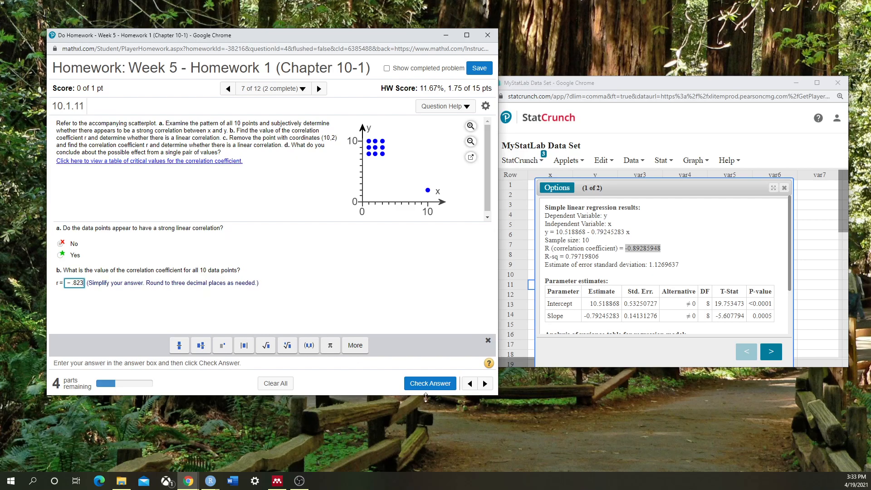
{"action": "left_click", "coordinate": [426, 383]}
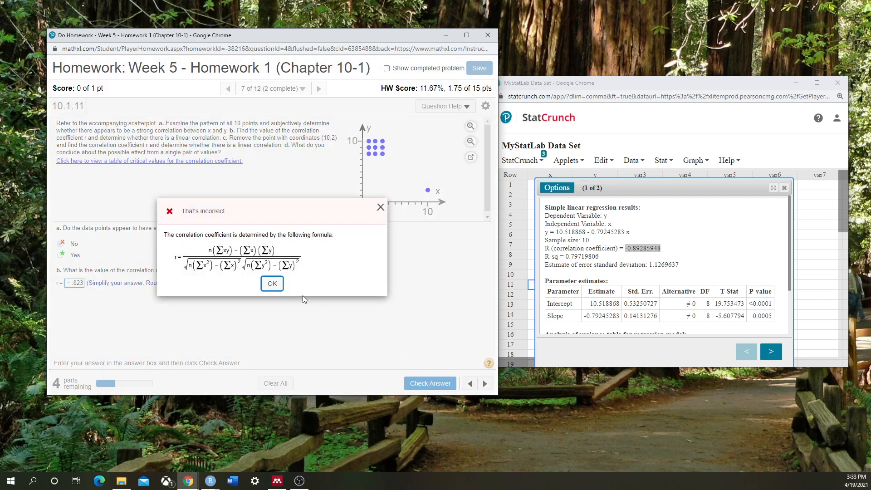
{"action": "left_click", "coordinate": [272, 283]}
Correct part b's correlation coefficient to -.893, check the answer, and continue to the following part.
{"action": "left_click", "coordinate": [81, 286]}
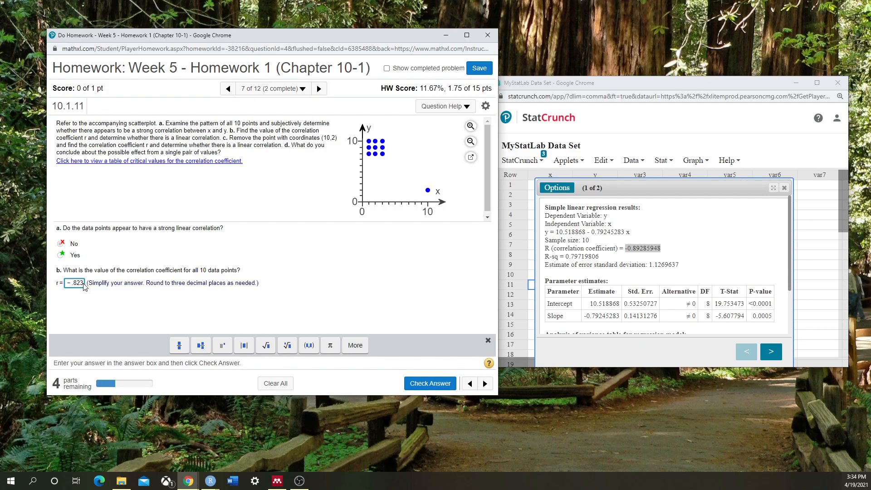
{"action": "key", "text": "BackSpace"}
{"action": "key", "text": "BackSpace"}
{"action": "type", "text": "93"}
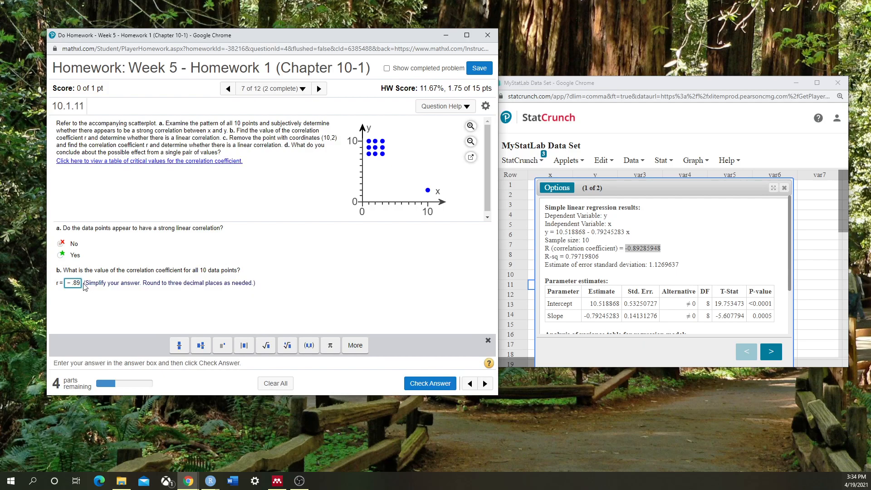
{"action": "left_click", "coordinate": [422, 384]}
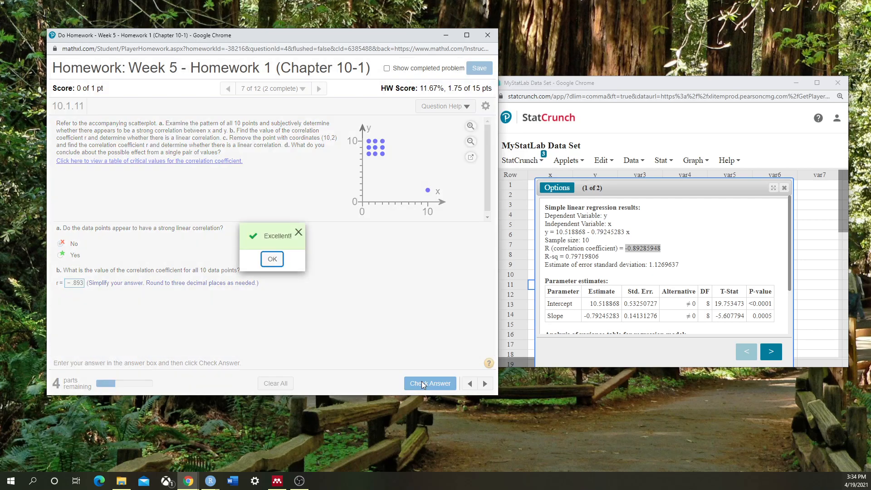
{"action": "left_click", "coordinate": [275, 261]}
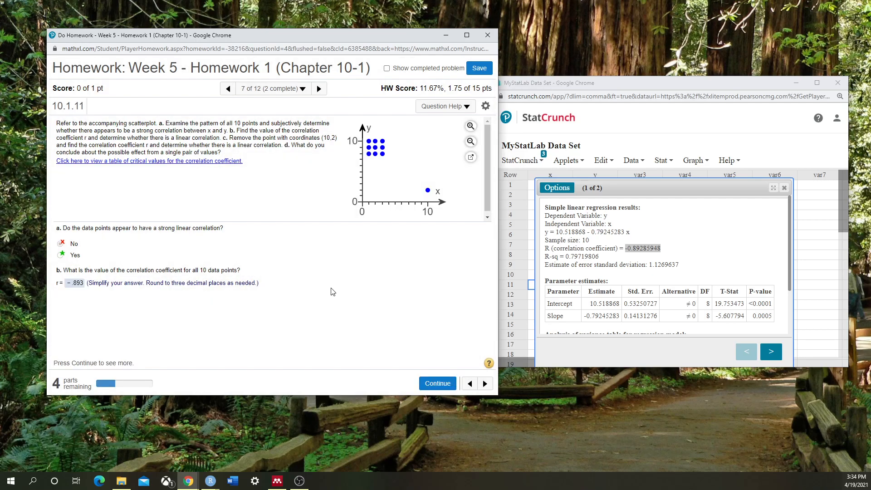
{"action": "left_click", "coordinate": [436, 386]}
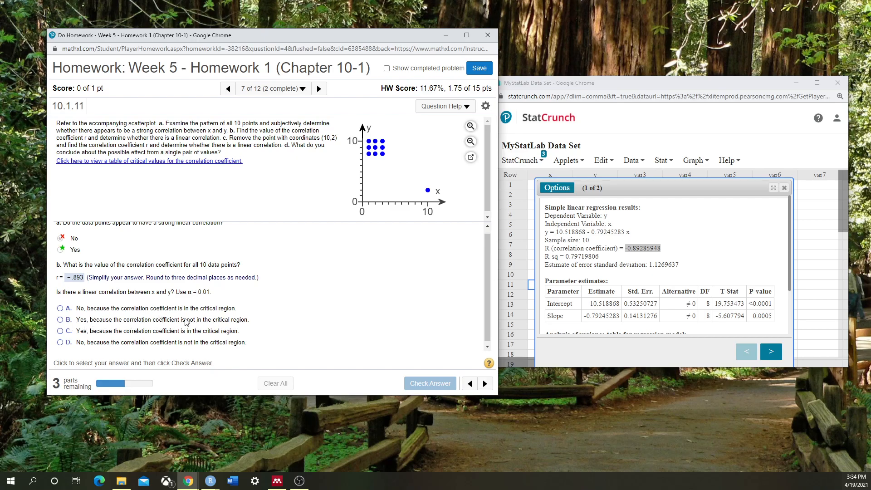
Answer "Yes, because the correlation coefficient is in the critical region", review the regression P-values, check the answer and continue to part c.
{"action": "left_click", "coordinate": [61, 331]}
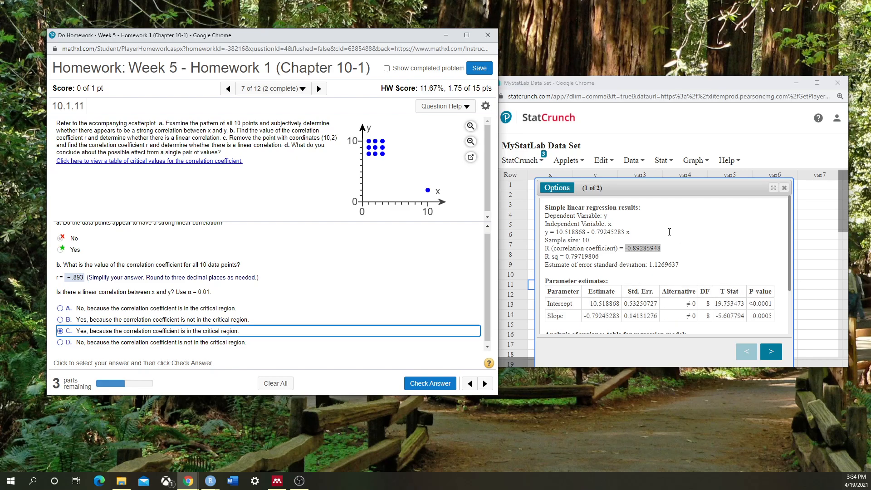
{"action": "scroll", "coordinate": [631, 235], "scroll_direction": "down", "scroll_amount": 2}
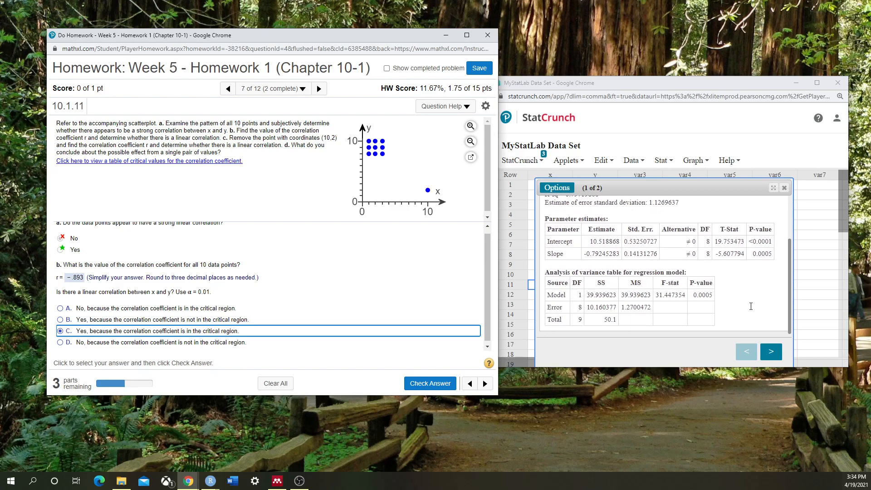
{"action": "scroll", "coordinate": [751, 307], "scroll_direction": "up", "scroll_amount": 2}
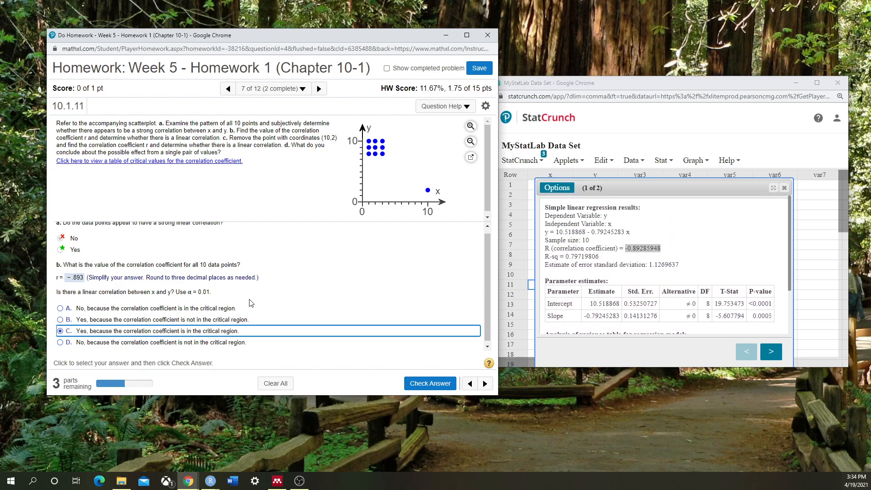
{"action": "scroll", "coordinate": [614, 291], "scroll_direction": "down", "scroll_amount": 2}
{"action": "scroll", "coordinate": [615, 292], "scroll_direction": "up", "scroll_amount": 2}
{"action": "scroll", "coordinate": [615, 291], "scroll_direction": "down", "scroll_amount": 2}
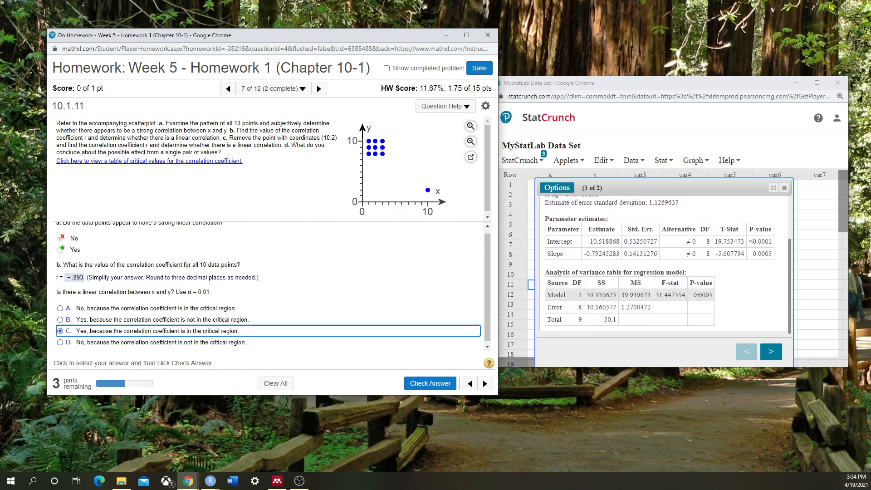
{"action": "left_click", "coordinate": [692, 296]}
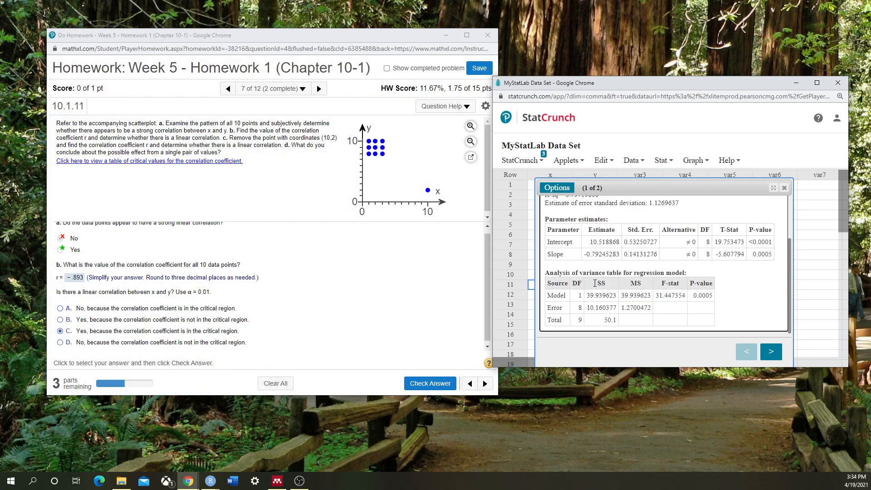
{"action": "scroll", "coordinate": [595, 283], "scroll_direction": "up", "scroll_amount": 1}
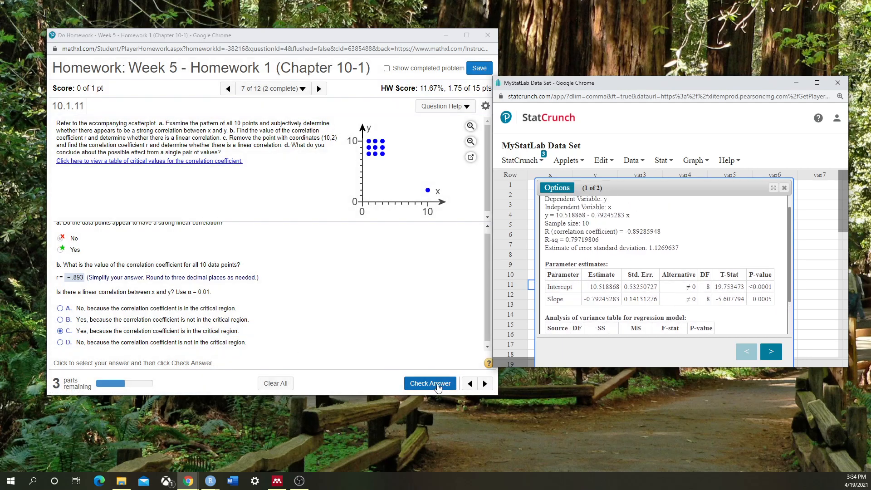
{"action": "left_click", "coordinate": [430, 383]}
{"action": "left_click", "coordinate": [270, 259]}
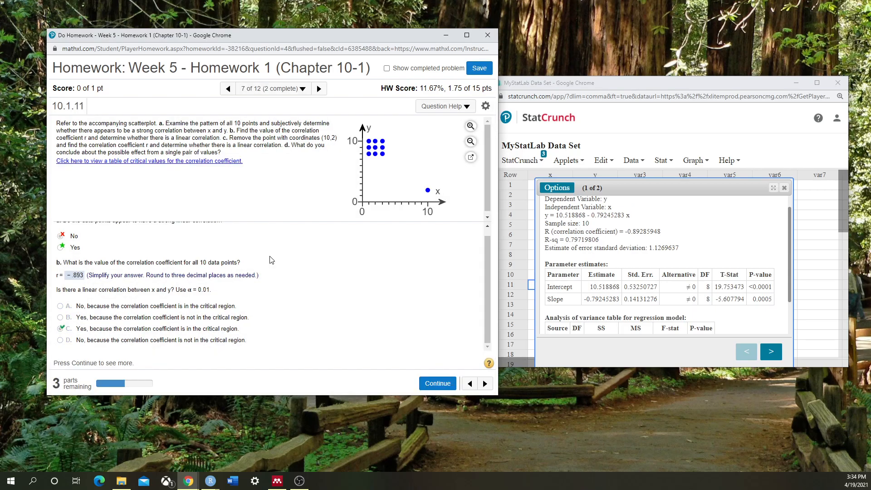
{"action": "scroll", "coordinate": [297, 208], "scroll_direction": "down", "scroll_amount": 1}
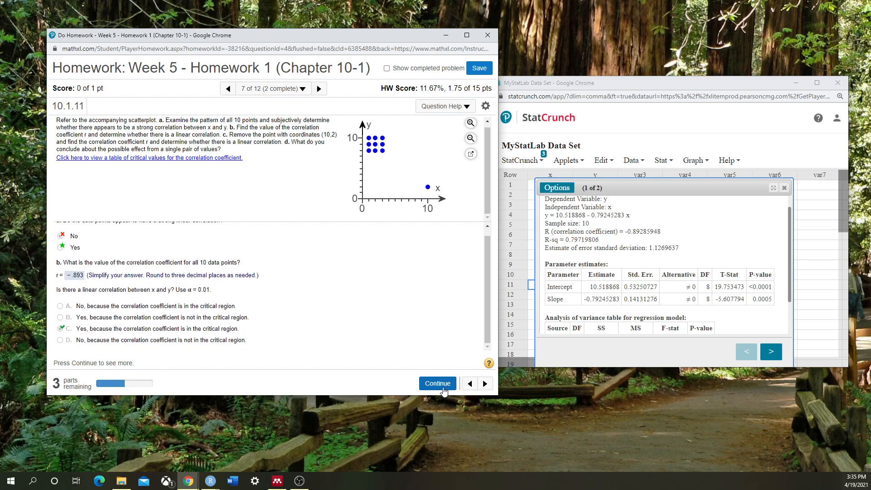
{"action": "left_click", "coordinate": [440, 386]}
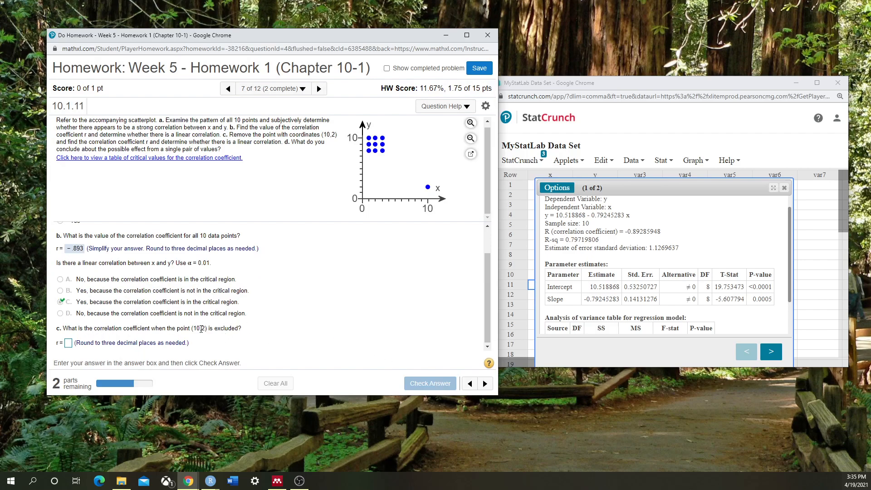
Close the regression results and delete the point (10,2) from row 10 of the StatCrunch data table.
{"action": "left_click", "coordinate": [784, 188]}
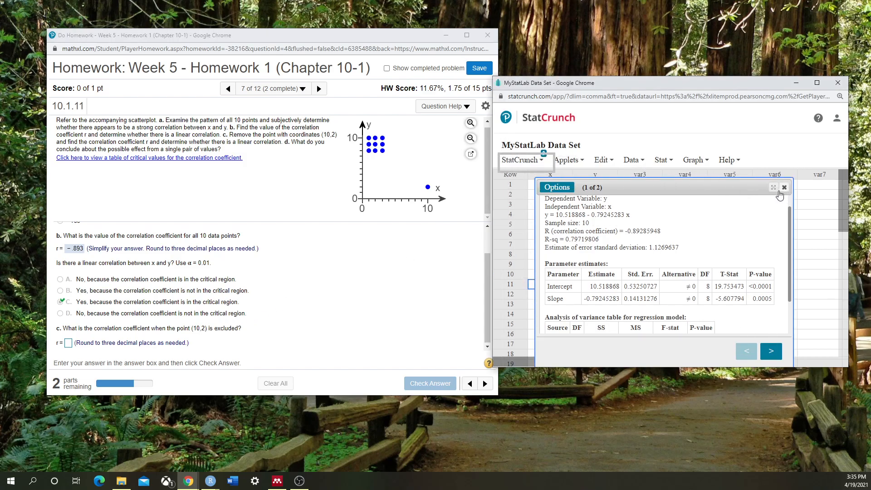
{"action": "left_click", "coordinate": [784, 187]}
{"action": "left_click", "coordinate": [509, 276]}
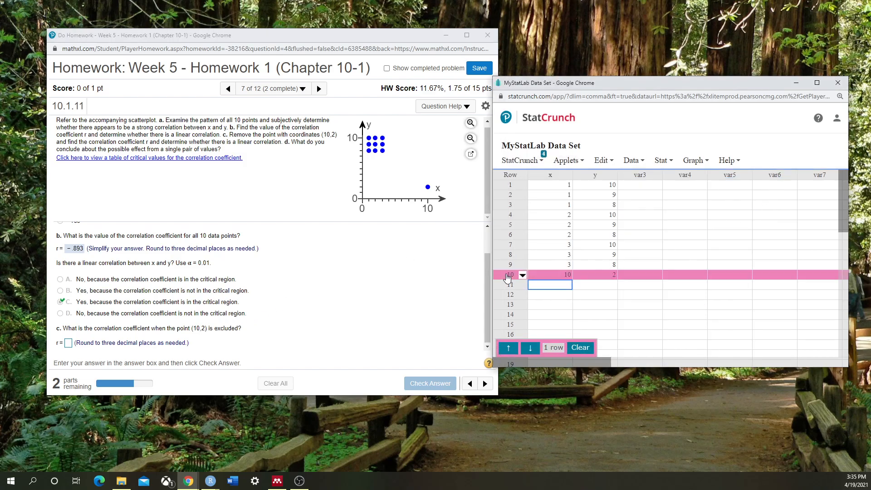
{"action": "left_click", "coordinate": [581, 347]}
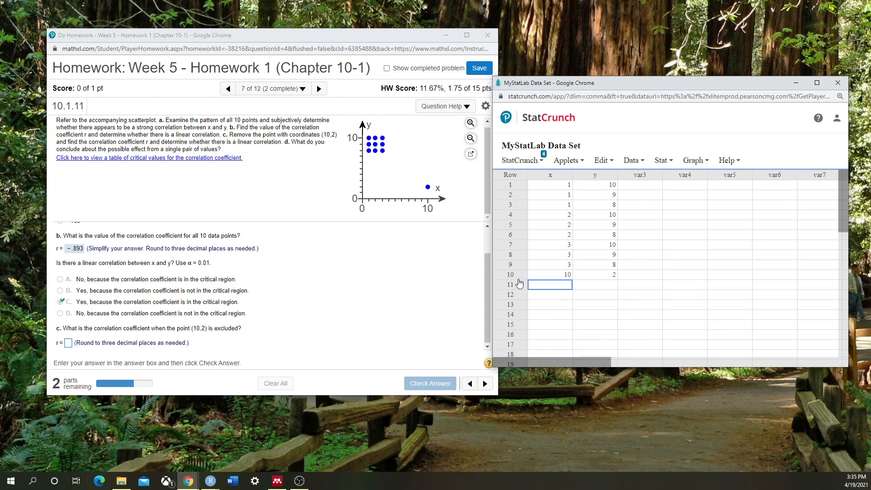
{"action": "left_click", "coordinate": [559, 275]}
{"action": "key", "text": "Tab"}
{"action": "key", "text": "Delete"}
Create a scatter plot of the remaining points with x as the X variable and y as the Y variable, view it and close it.
{"action": "left_click", "coordinate": [677, 162]}
{"action": "left_click", "coordinate": [693, 161]}
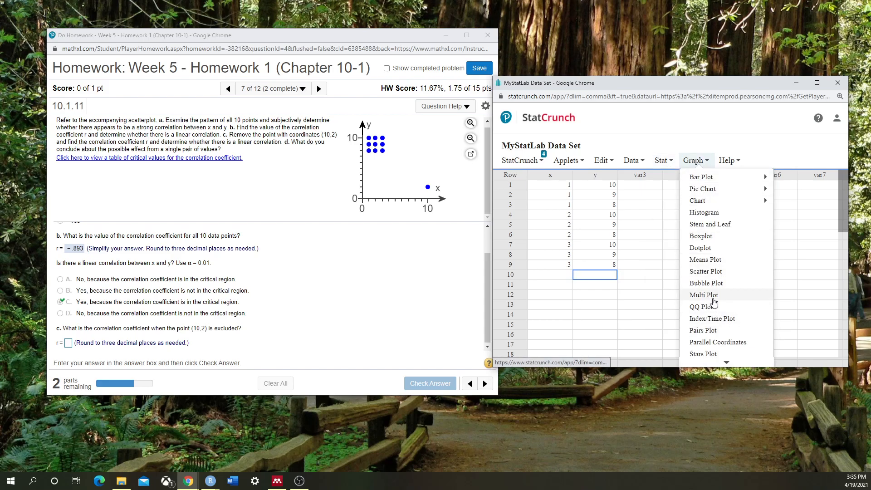
{"action": "left_click", "coordinate": [709, 272]}
{"action": "left_click", "coordinate": [598, 149]}
{"action": "left_click", "coordinate": [585, 170]}
{"action": "left_click", "coordinate": [594, 175]}
{"action": "left_click", "coordinate": [590, 208]}
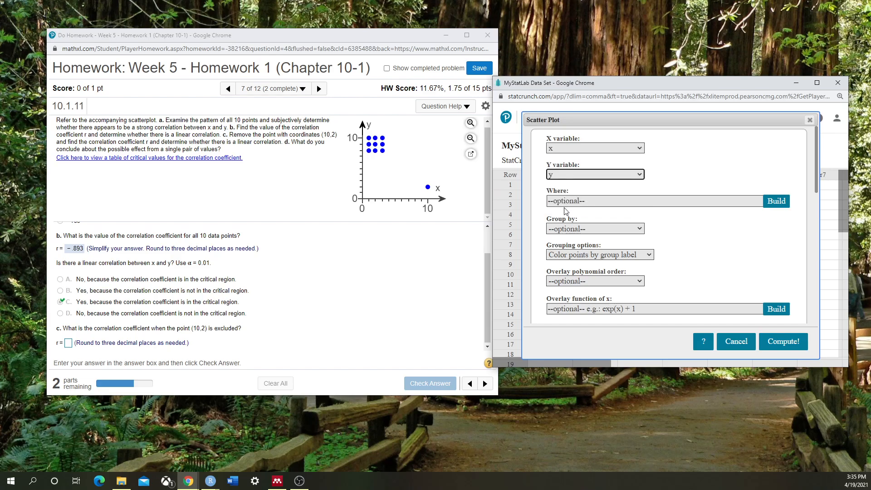
{"action": "left_click", "coordinate": [783, 341]}
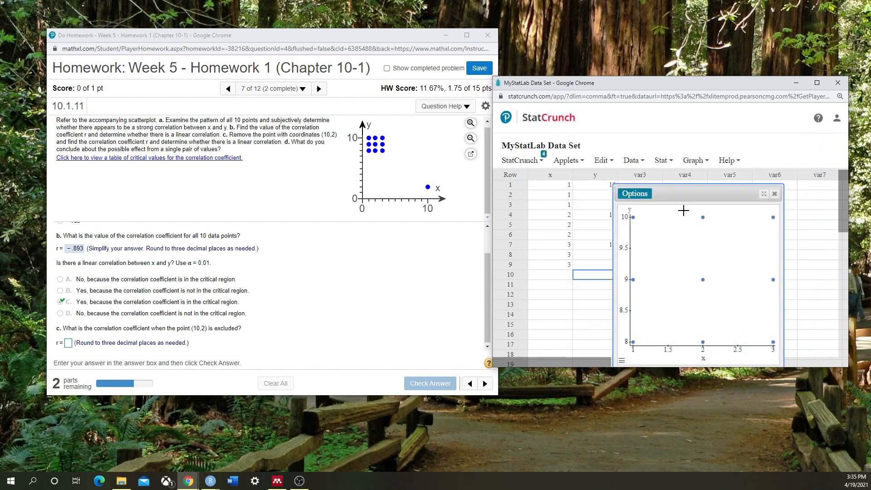
{"action": "left_click", "coordinate": [775, 194]}
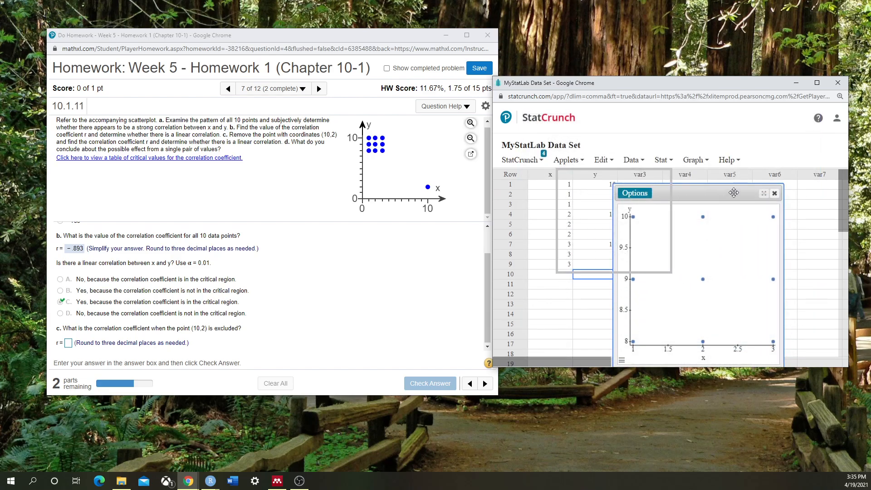
Compute a simple linear regression on the nine remaining points with x as the X variable and y as the Y variable.
{"action": "left_click", "coordinate": [660, 160]}
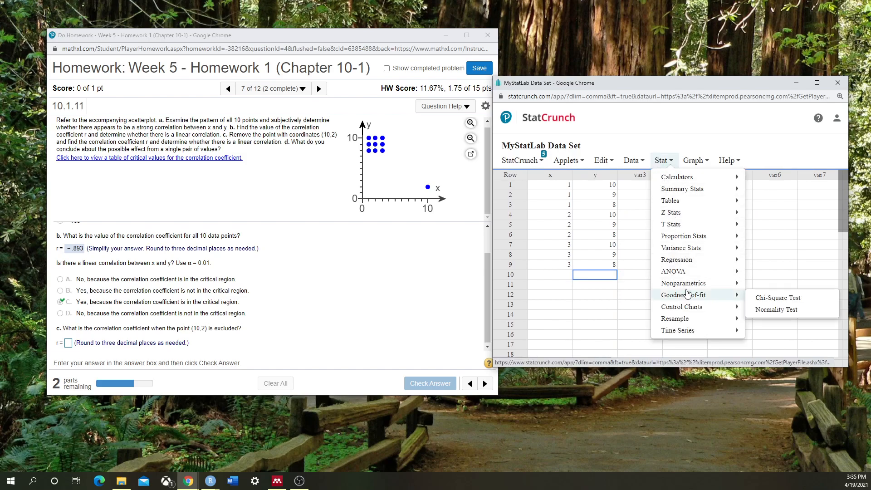
{"action": "mouse_move", "coordinate": [679, 264]}
{"action": "left_click", "coordinate": [774, 262]}
{"action": "left_click", "coordinate": [620, 147]}
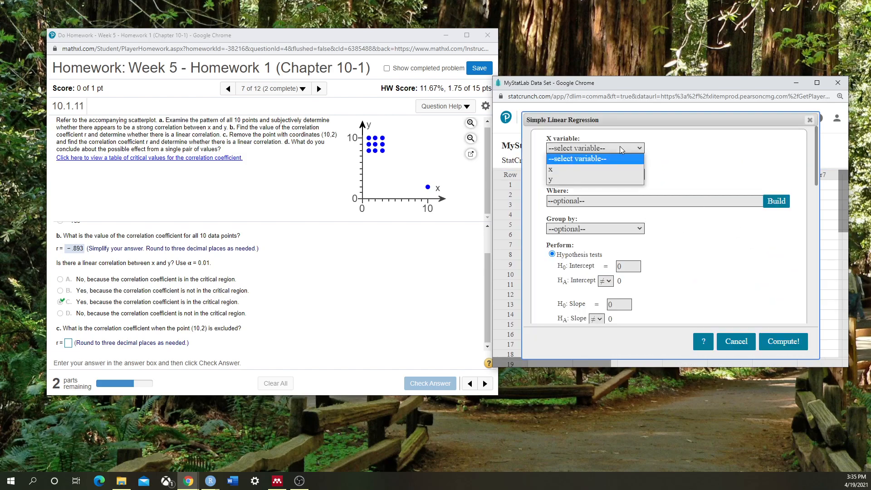
{"action": "left_click", "coordinate": [603, 170]}
{"action": "left_click", "coordinate": [598, 177]}
{"action": "left_click", "coordinate": [586, 205]}
{"action": "scroll", "coordinate": [730, 286], "scroll_direction": "down", "scroll_amount": 10}
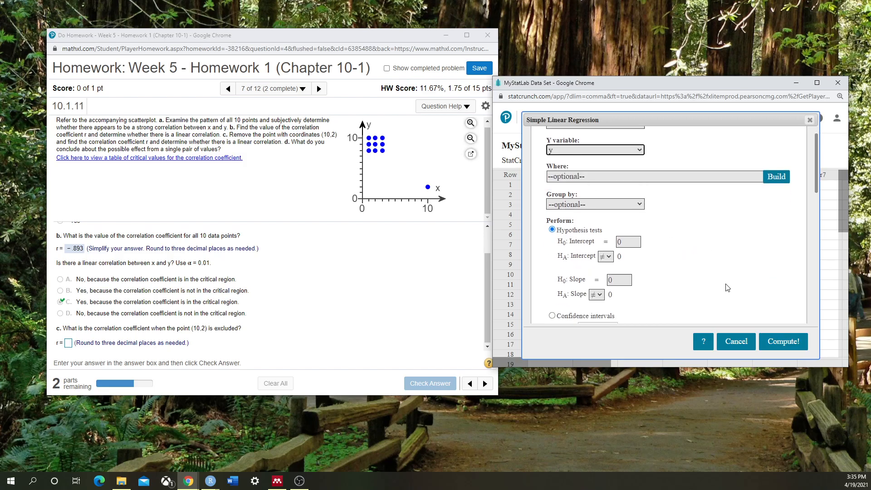
{"action": "left_click", "coordinate": [781, 343]}
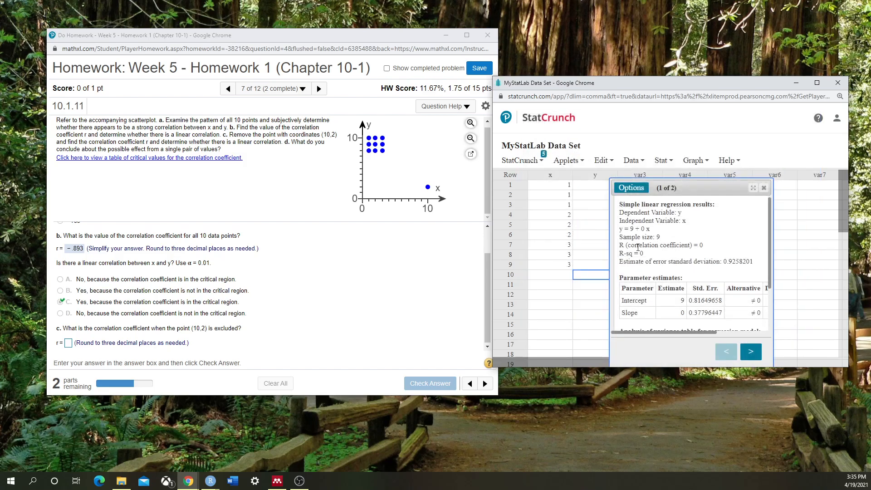
Examine the new regression's correlation coefficient, the model's P-value and the fitted line plot.
{"action": "left_click_drag", "start_coordinate": [698, 246], "coordinate": [706, 246]}
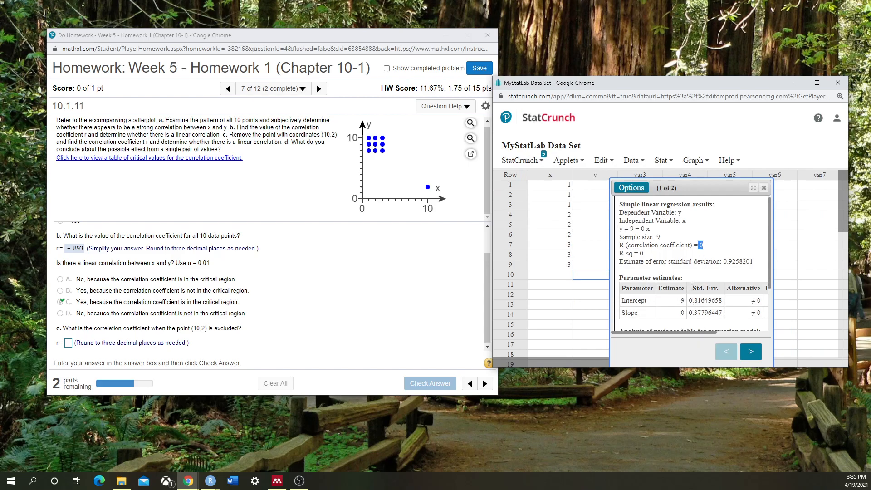
{"action": "scroll", "coordinate": [685, 291], "scroll_direction": "down", "scroll_amount": 2}
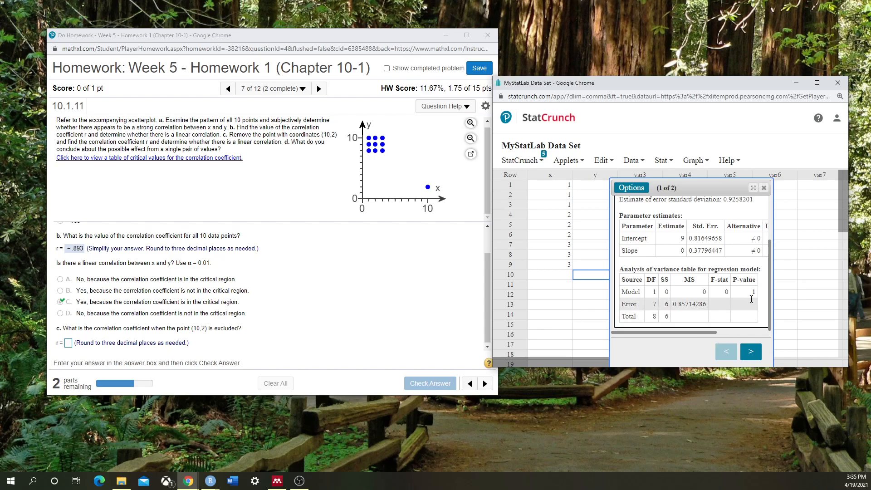
{"action": "left_click", "coordinate": [750, 353]}
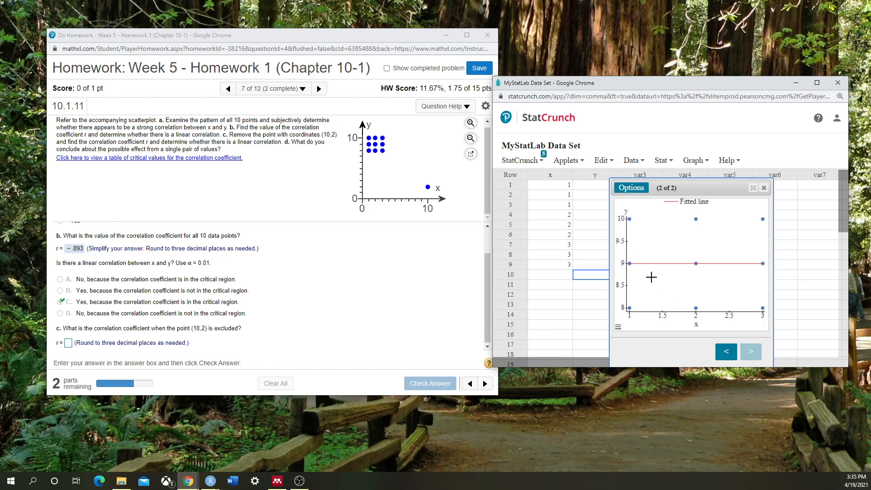
{"action": "left_click", "coordinate": [726, 352]}
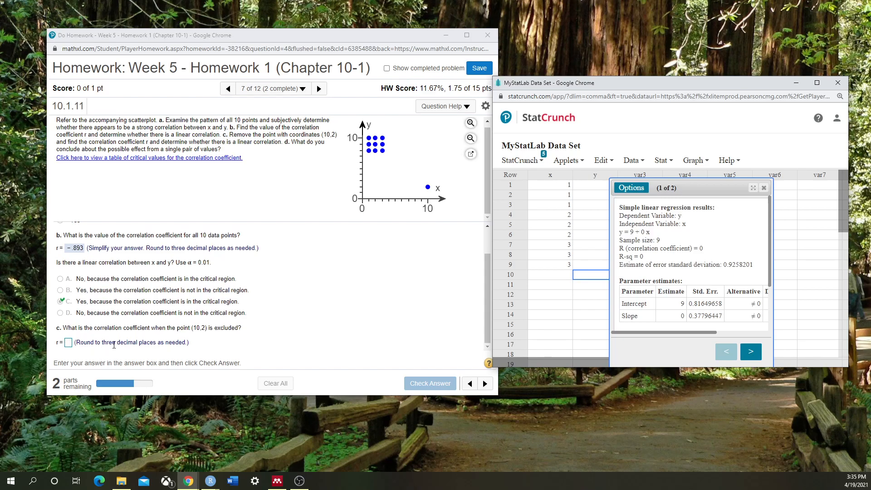
Enter 0 as part c's correlation coefficient with (10,2) excluded, check the answer, and continue to the following part.
{"action": "left_click", "coordinate": [69, 344]}
{"action": "type", "text": "0"}
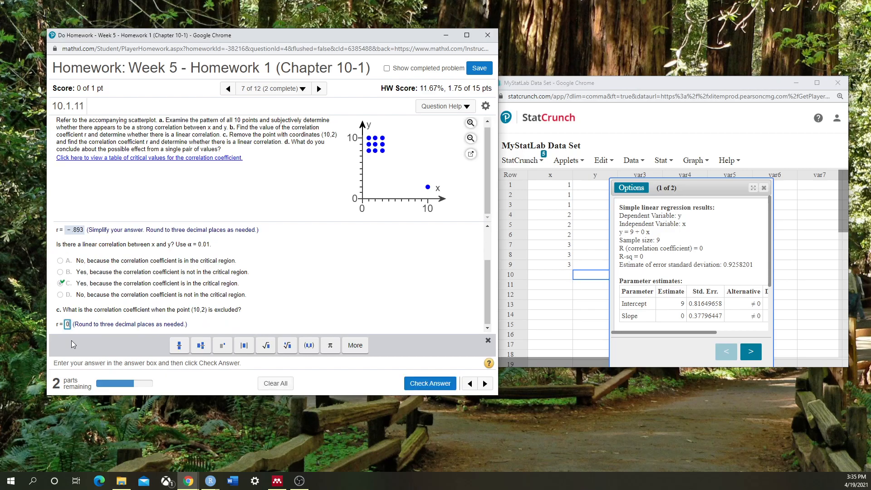
{"action": "left_click", "coordinate": [427, 383]}
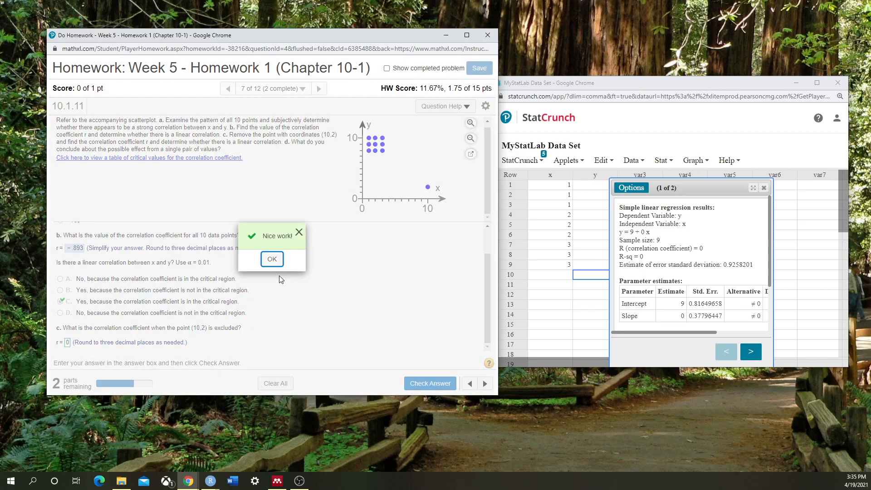
{"action": "left_click", "coordinate": [271, 260]}
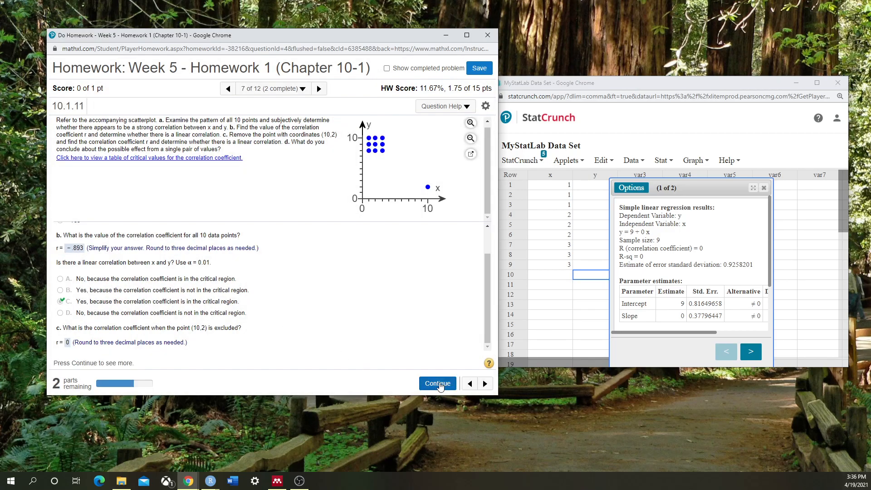
{"action": "left_click", "coordinate": [435, 383]}
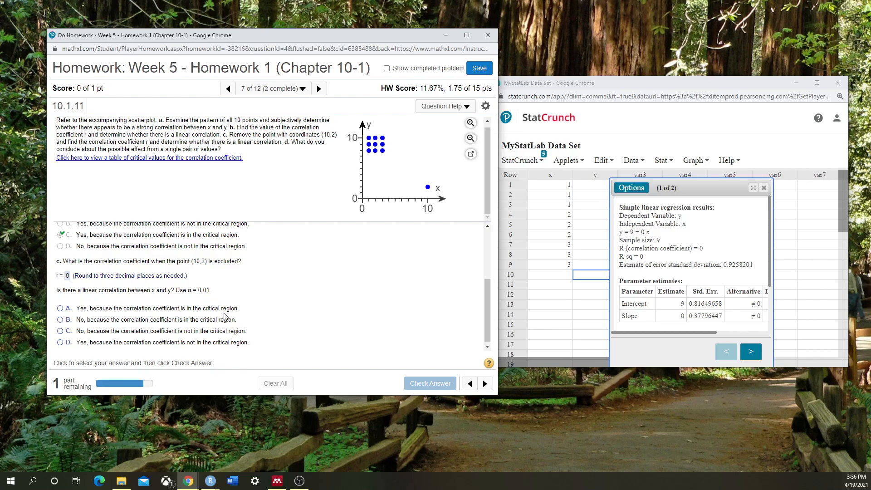
Try answering part c's linear correlation question with "No, because the correlation coefficient is in the critical region" and check it.
{"action": "scroll", "coordinate": [224, 316], "scroll_direction": "up", "scroll_amount": 2}
{"action": "scroll", "coordinate": [226, 313], "scroll_direction": "down", "scroll_amount": 2}
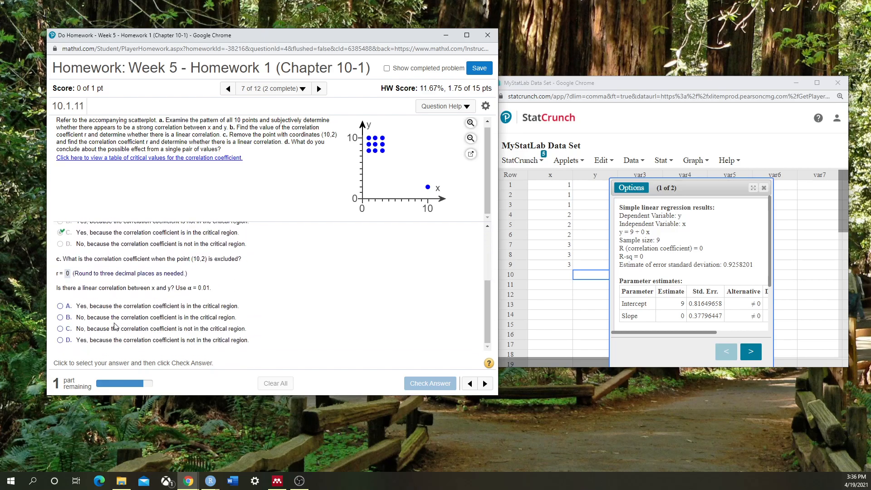
{"action": "left_click", "coordinate": [61, 318]}
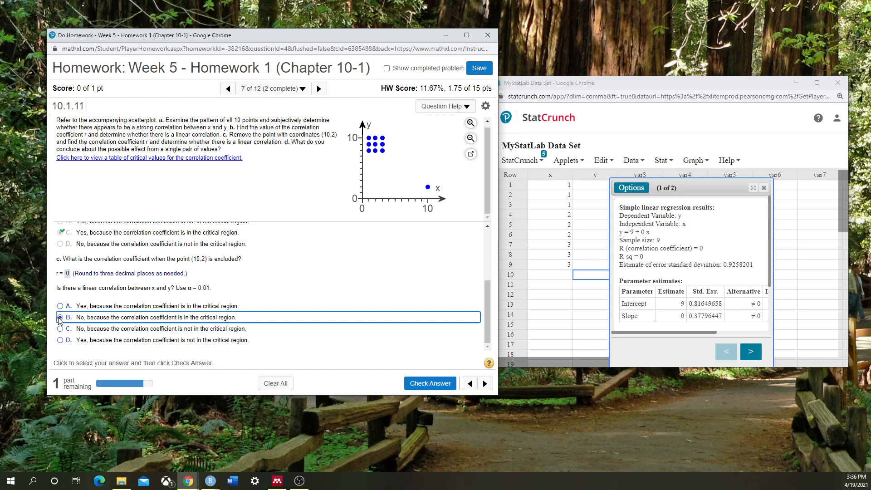
{"action": "left_click", "coordinate": [426, 381]}
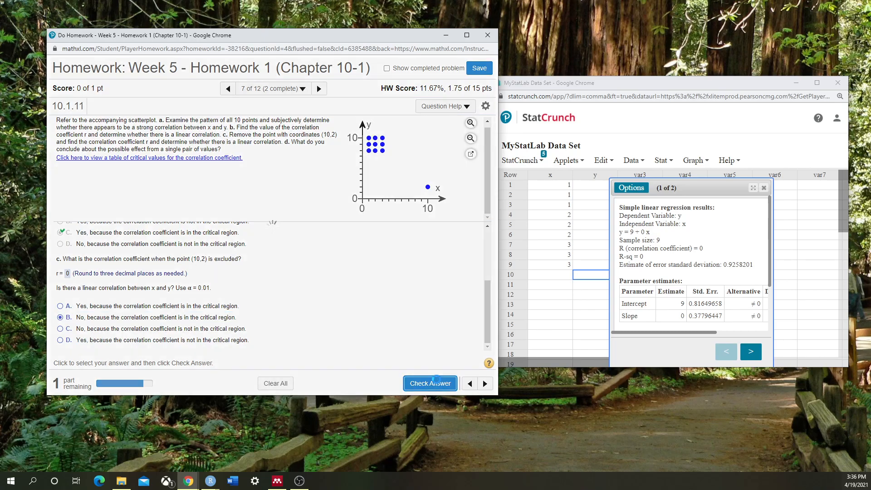
{"action": "left_click", "coordinate": [267, 301]}
Answer part c with "No, because the correlation coefficient is not in the critical region", check it, and continue to part d.
{"action": "left_click", "coordinate": [59, 329]}
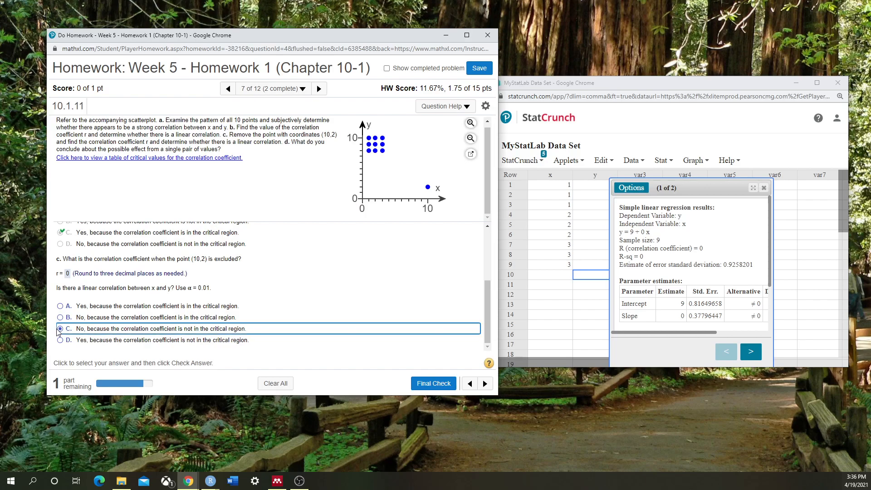
{"action": "left_click", "coordinate": [435, 384]}
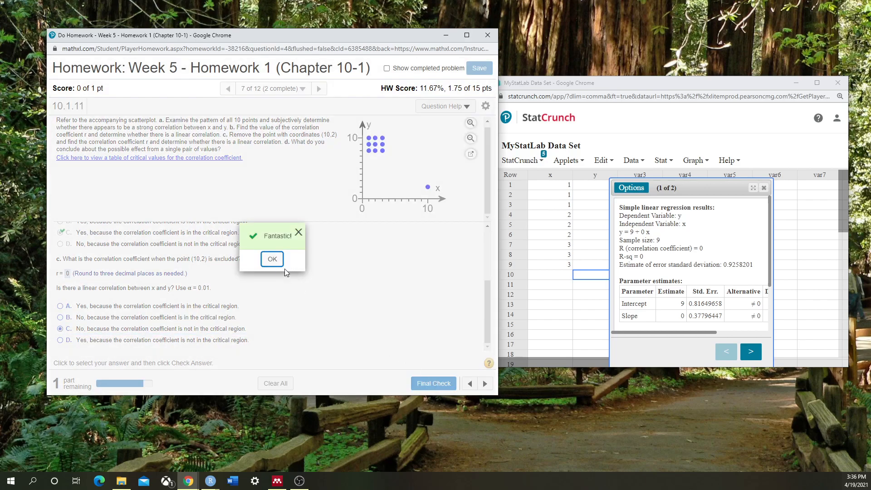
{"action": "left_click", "coordinate": [272, 260]}
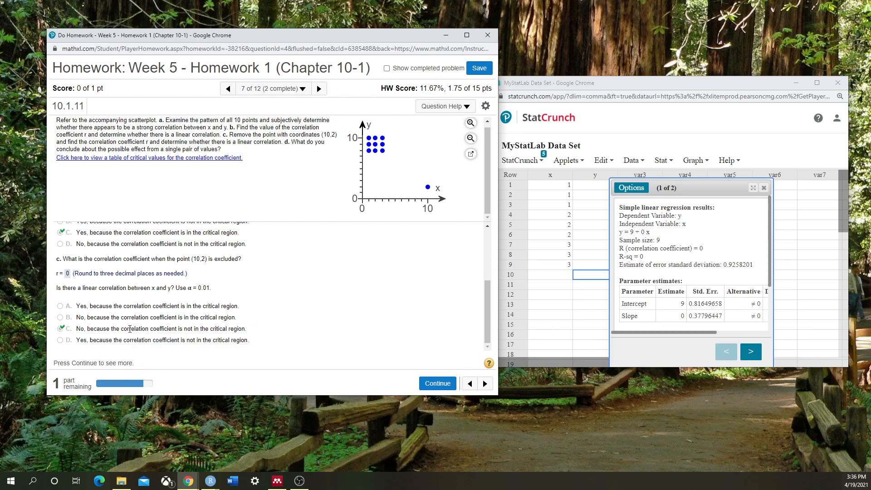
{"action": "left_click", "coordinate": [437, 383]}
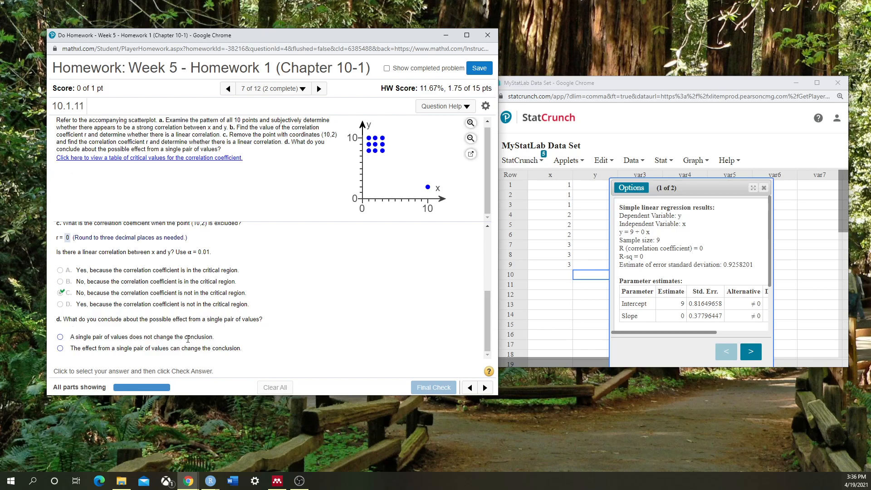
Answer part d with "The effect from a single pair of values can change the conclusion", submit the final check, and proceed to question 8.
{"action": "left_click", "coordinate": [60, 349]}
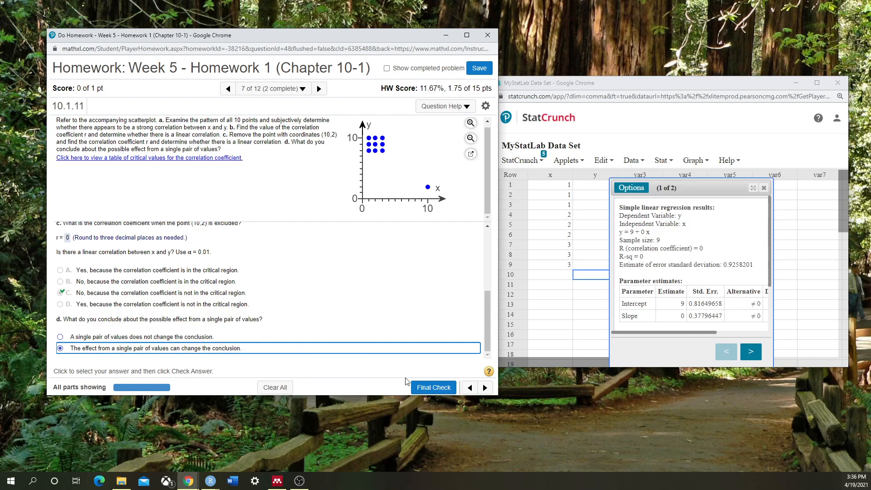
{"action": "left_click", "coordinate": [429, 388]}
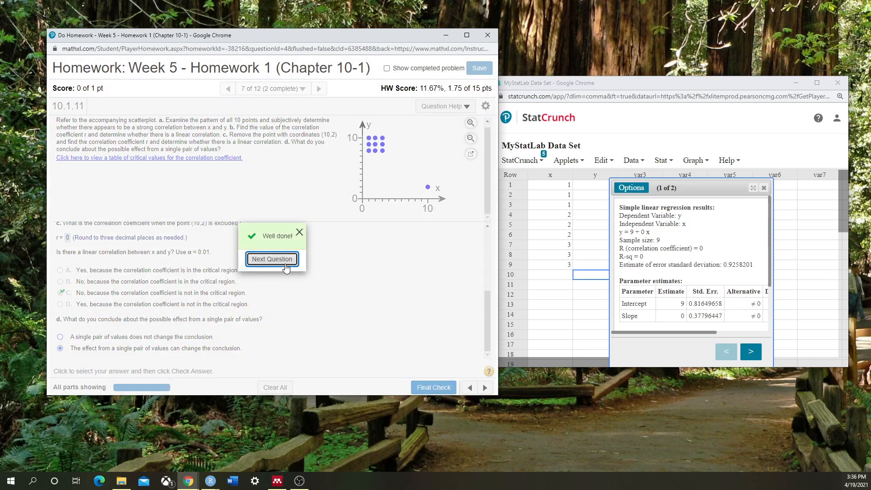
{"action": "left_click", "coordinate": [285, 265]}
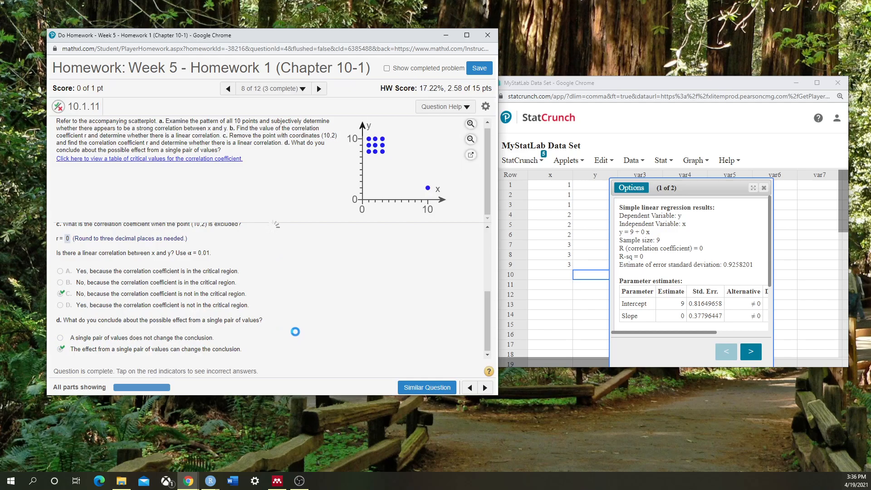
Go back to question 7 to review its graded answers, and return to question 8.
{"action": "left_click", "coordinate": [228, 89]}
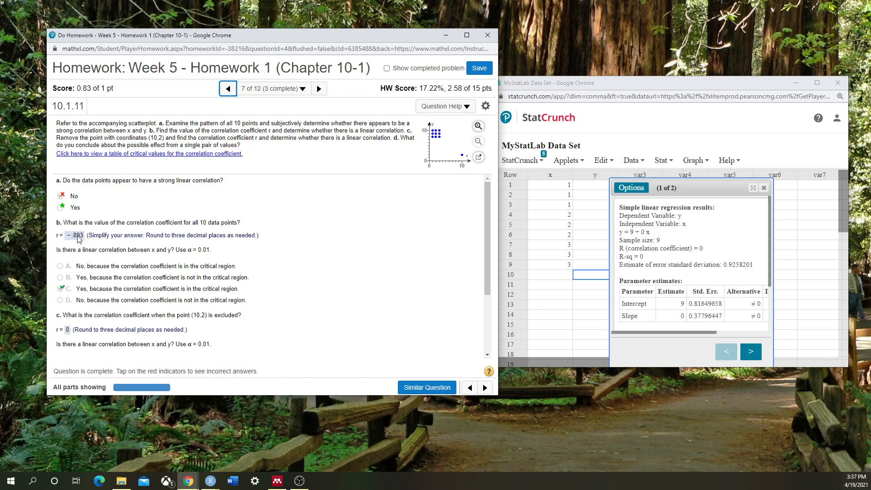
{"action": "scroll", "coordinate": [91, 250], "scroll_direction": "down", "scroll_amount": 2}
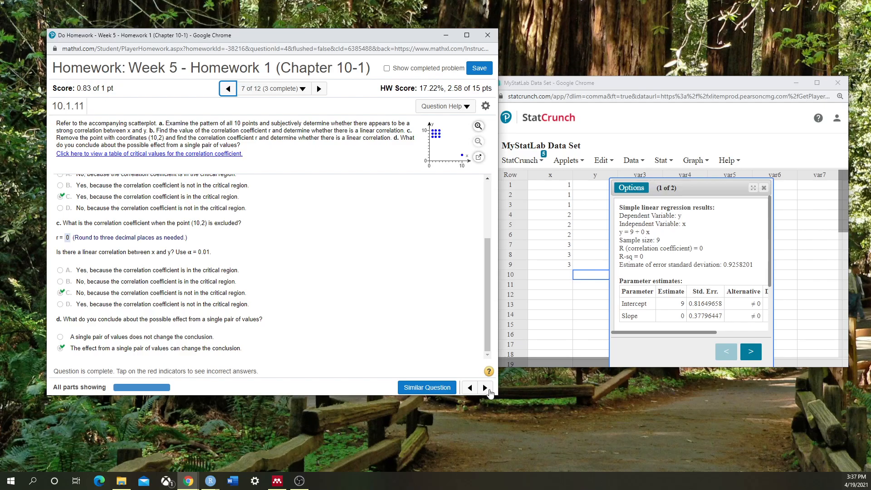
{"action": "scroll", "coordinate": [356, 323], "scroll_direction": "up", "scroll_amount": 3}
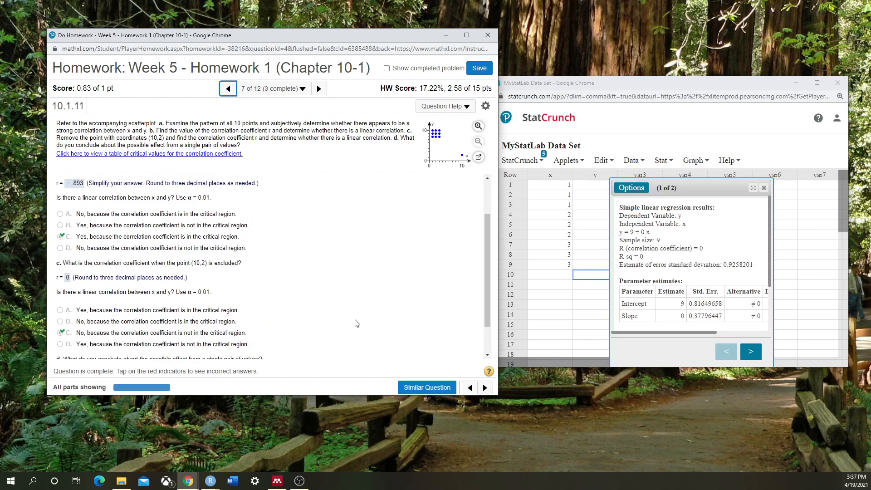
{"action": "scroll", "coordinate": [369, 321], "scroll_direction": "down", "scroll_amount": 3}
{"action": "left_click", "coordinate": [479, 389]}
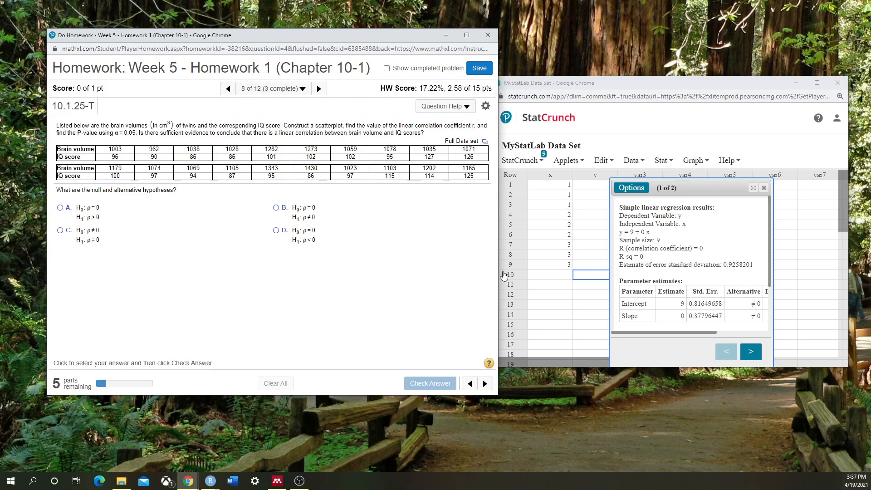
Replace the old StatCrunch data window with question 8's full brain volume and IQ score data set, placed beside the homework.
{"action": "left_click", "coordinate": [484, 140]}
{"action": "left_click", "coordinate": [766, 189]}
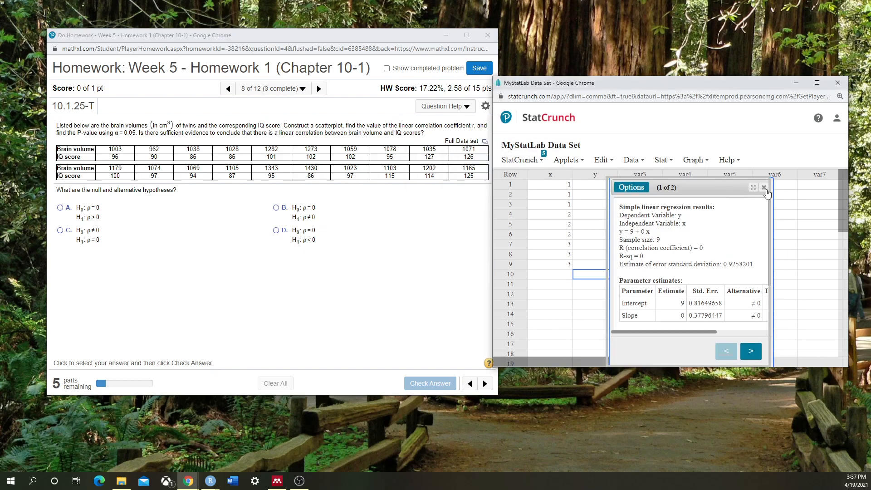
{"action": "left_click", "coordinate": [838, 83]}
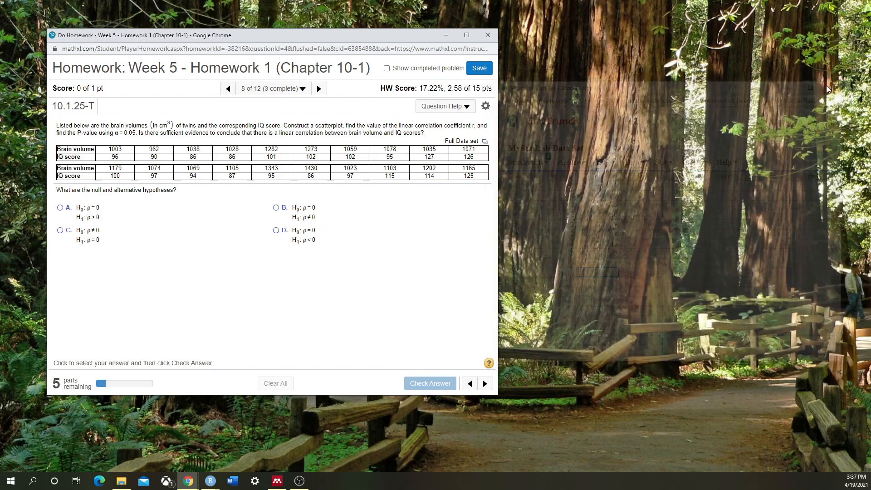
{"action": "left_click", "coordinate": [484, 142]}
{"action": "left_click", "coordinate": [448, 156]}
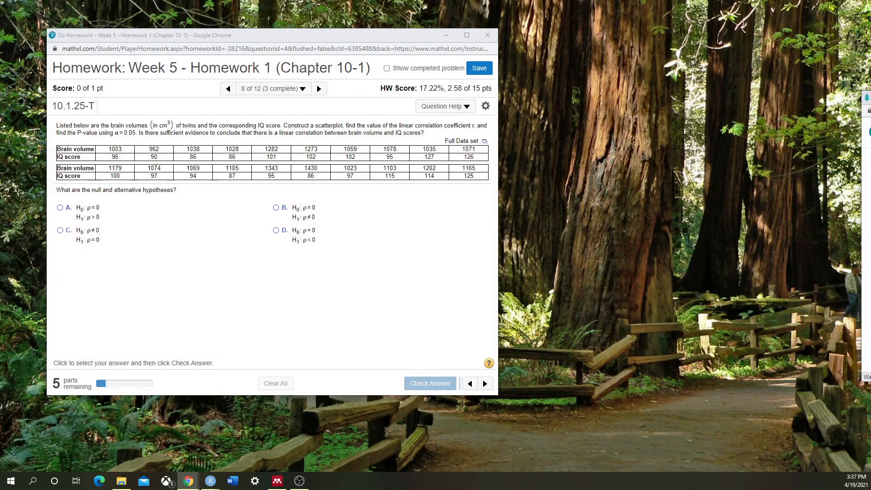
{"action": "left_click_drag", "start_coordinate": [825, 96], "coordinate": [601, 64]}
{"action": "left_click", "coordinate": [619, 100]}
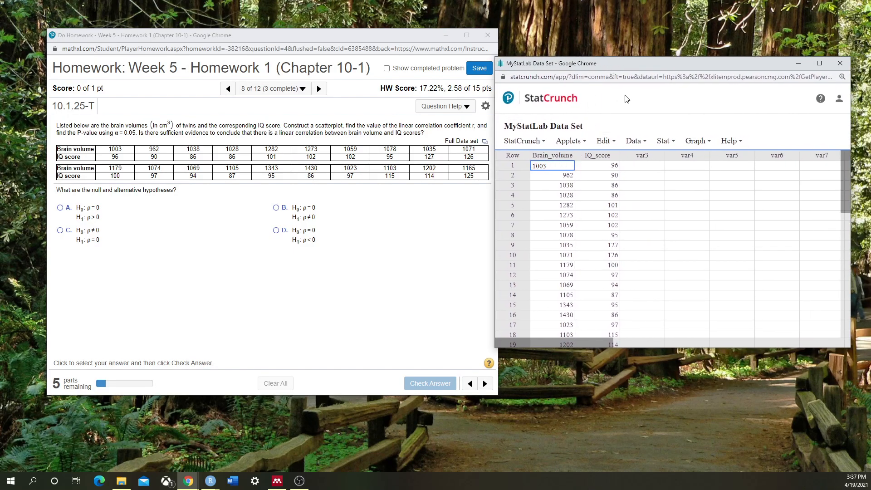
{"action": "left_click", "coordinate": [603, 140]}
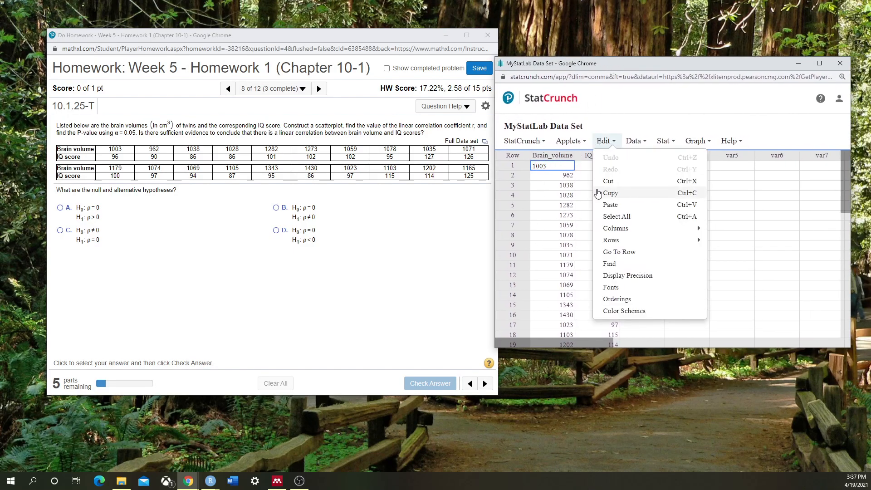
{"action": "left_click", "coordinate": [688, 141]}
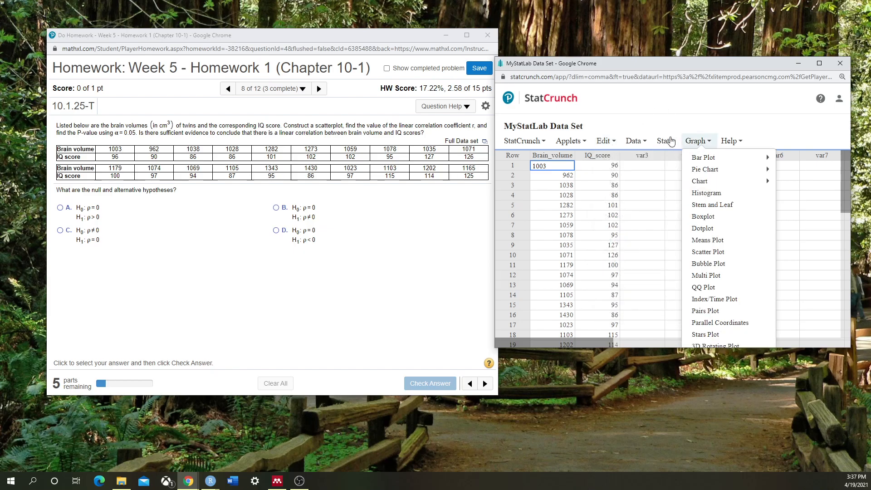
{"action": "left_click", "coordinate": [663, 142]}
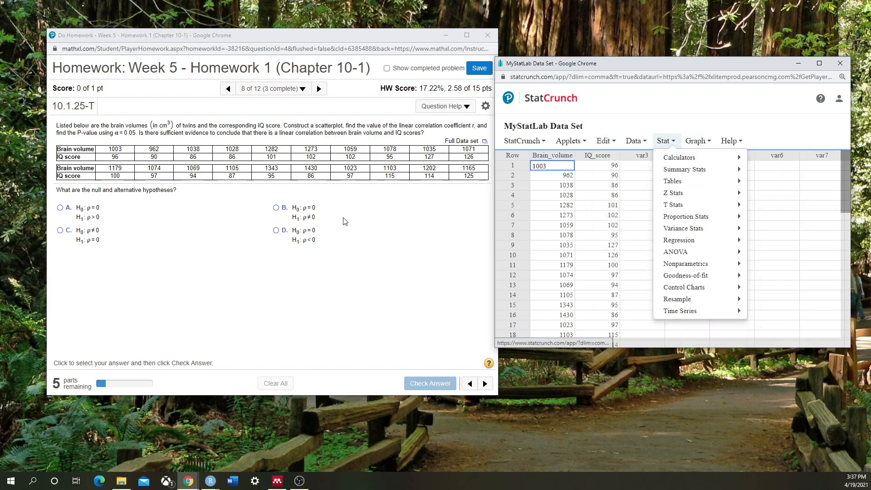
Choose option B (H0: ρ = 0, H1: ρ ≠ 0) as question 8's null and alternative hypotheses and check the answer.
{"action": "left_click", "coordinate": [426, 237]}
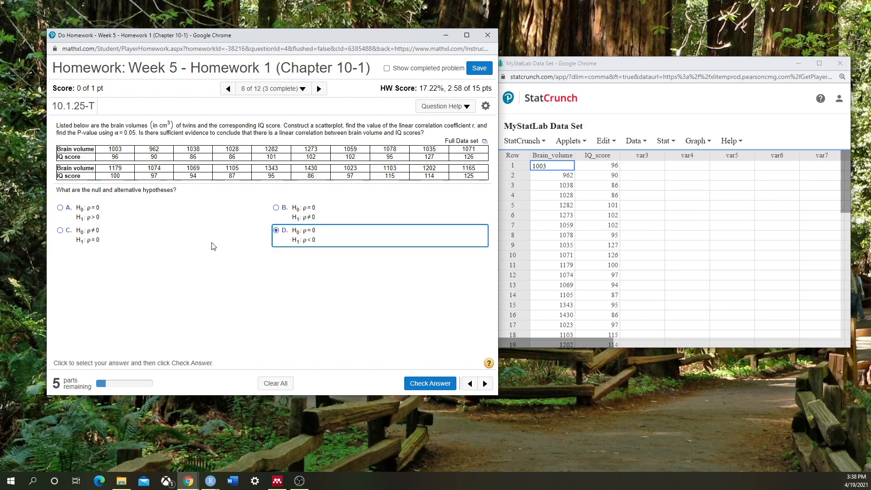
{"action": "left_click", "coordinate": [287, 208]}
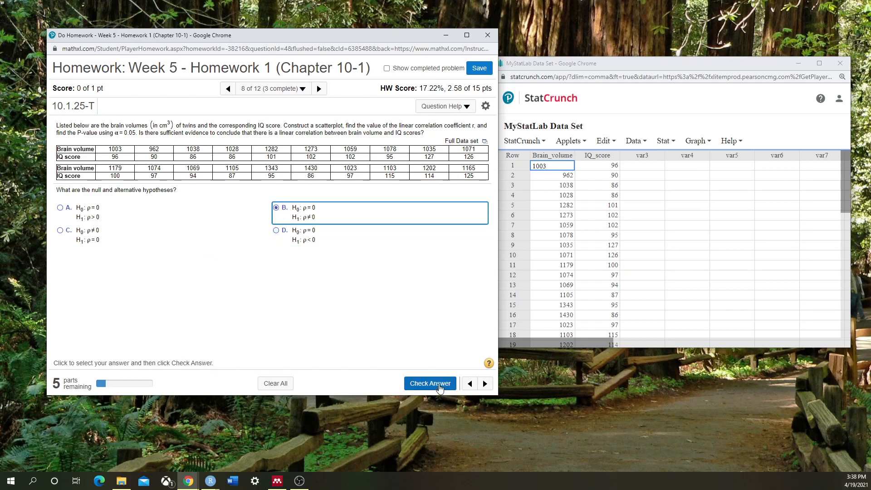
{"action": "left_click", "coordinate": [422, 385]}
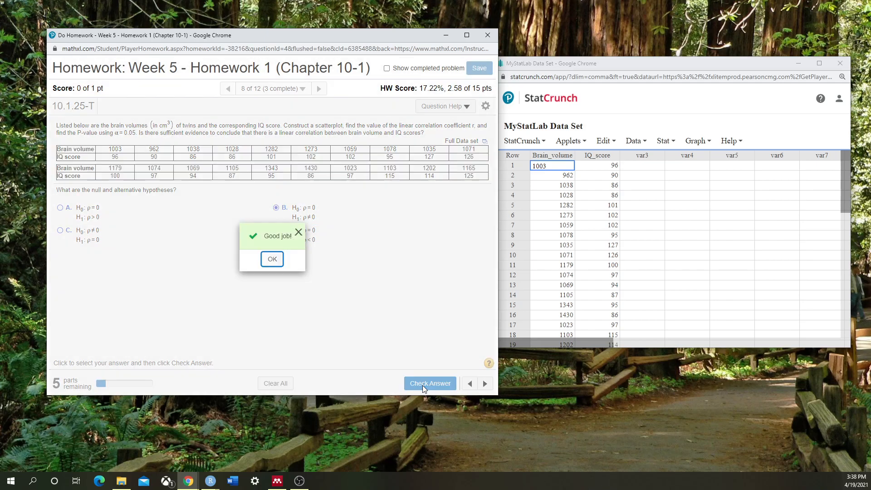
{"action": "left_click", "coordinate": [272, 260]}
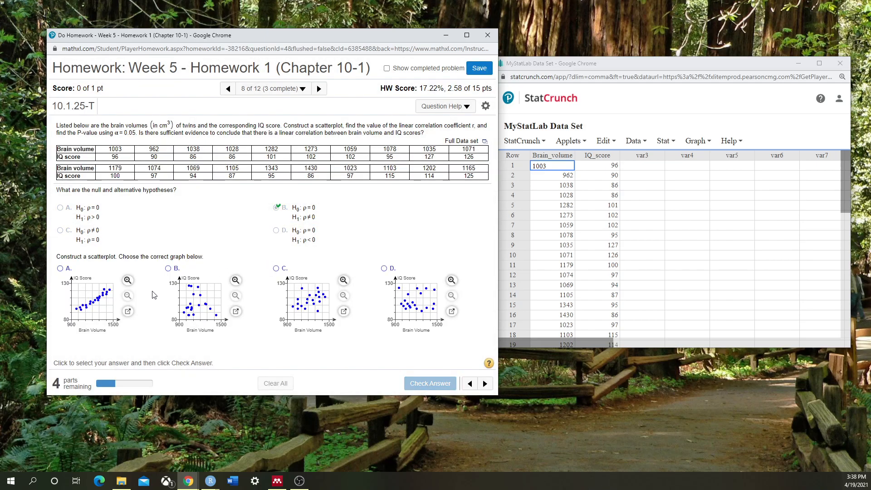
Create a scatter plot in StatCrunch with Brain_volume as the X variable and IQ_score as the Y variable.
{"action": "left_click", "coordinate": [694, 141]}
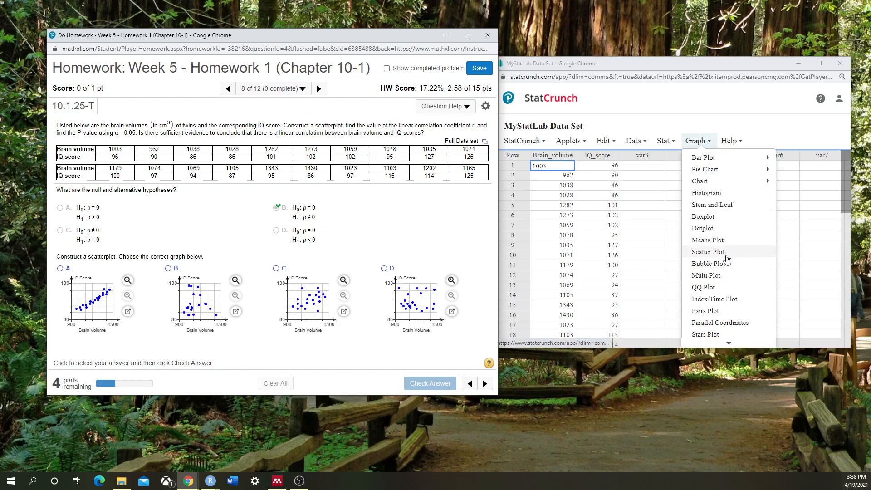
{"action": "left_click", "coordinate": [708, 253]}
{"action": "left_click", "coordinate": [600, 129]}
{"action": "left_click", "coordinate": [581, 151]}
{"action": "left_click", "coordinate": [581, 154]}
{"action": "left_click", "coordinate": [572, 188]}
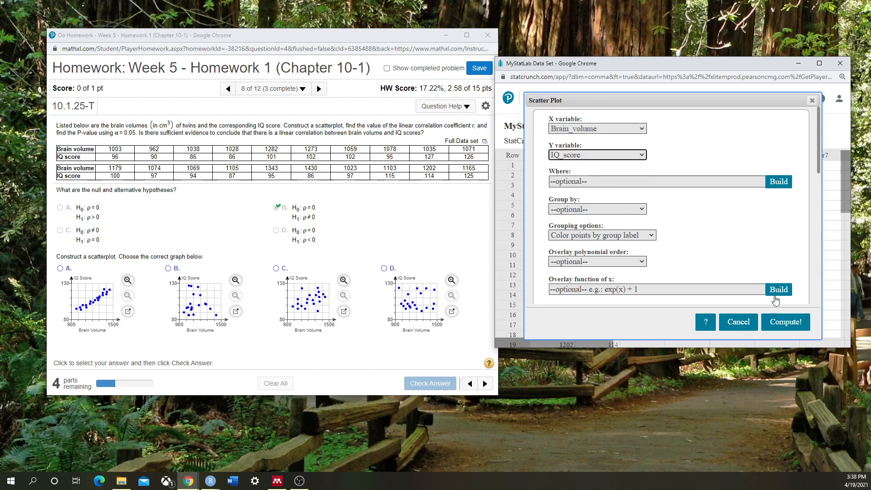
{"action": "left_click", "coordinate": [802, 331]}
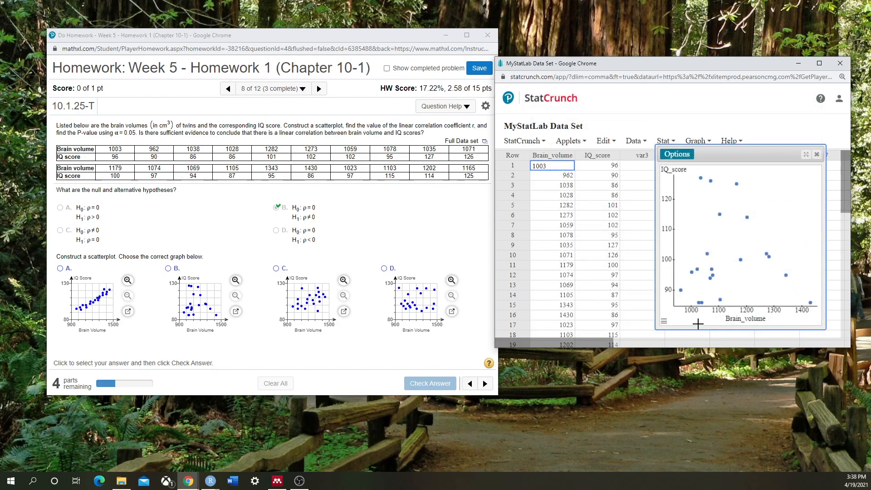
Choose graph B as the correct scatterplot, check the answer, and proceed to the correlation coefficient part.
{"action": "left_click", "coordinate": [169, 269]}
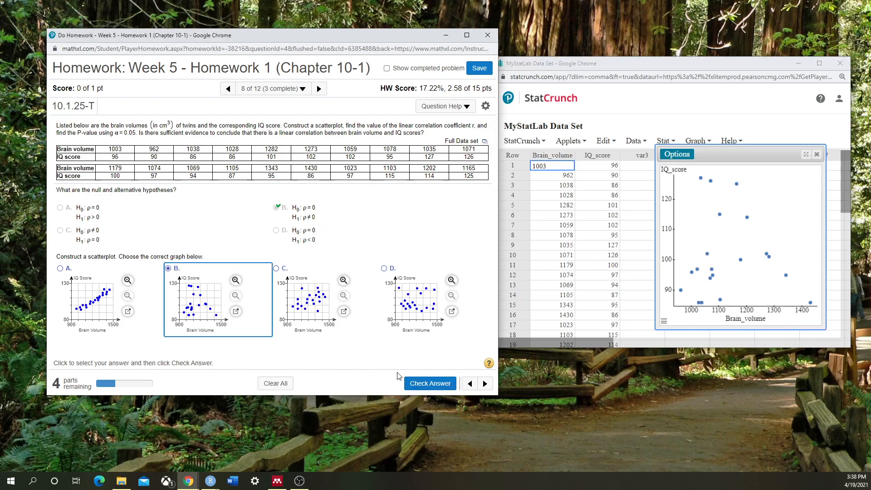
{"action": "left_click", "coordinate": [428, 383]}
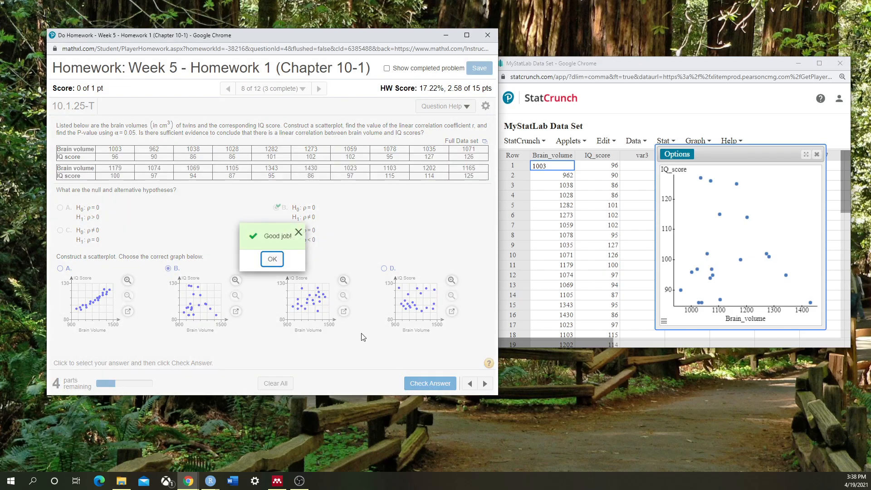
{"action": "left_click", "coordinate": [272, 259]}
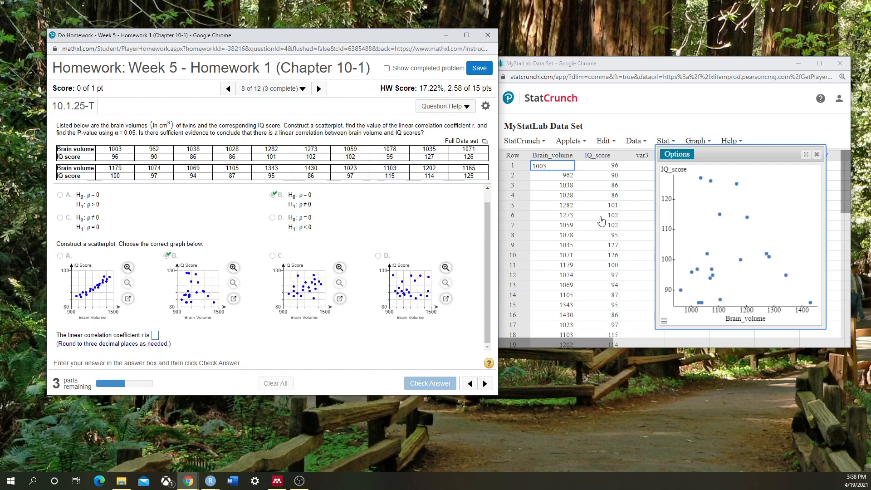
Run a simple linear regression in StatCrunch with Brain_volume as X and IQ_score as Y, and enlarge the results.
{"action": "left_click_drag", "start_coordinate": [771, 152], "coordinate": [755, 151]}
{"action": "left_click", "coordinate": [664, 140]}
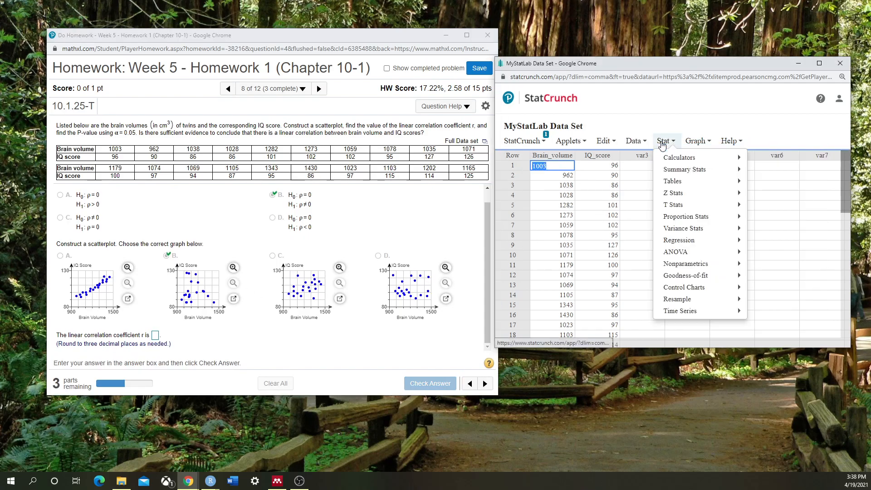
{"action": "mouse_move", "coordinate": [680, 240]}
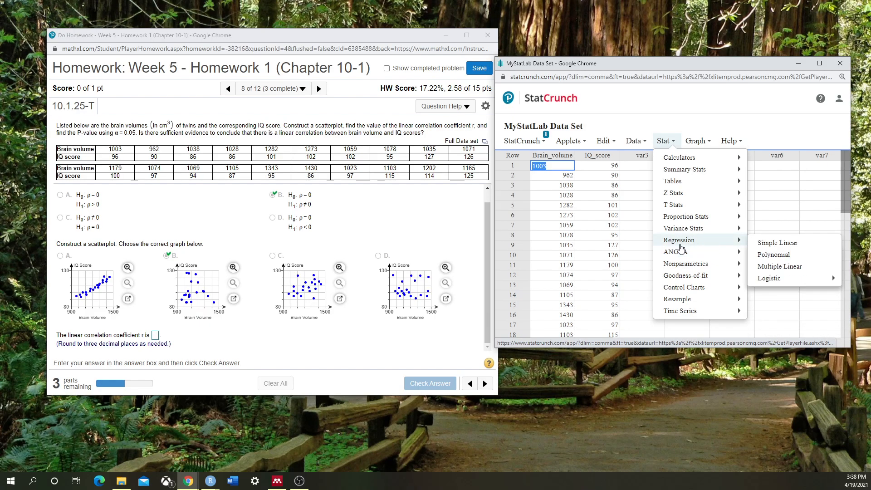
{"action": "left_click", "coordinate": [775, 243]}
{"action": "left_click", "coordinate": [619, 128]}
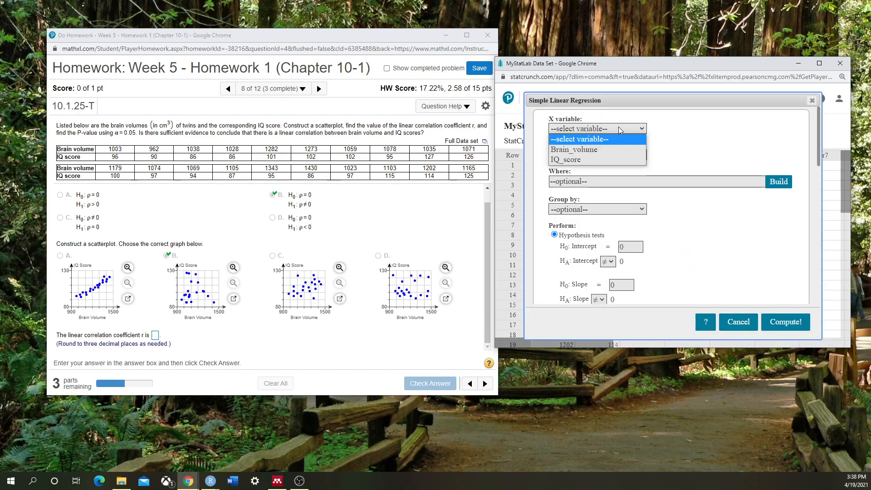
{"action": "left_click", "coordinate": [609, 147]}
{"action": "left_click", "coordinate": [600, 155]}
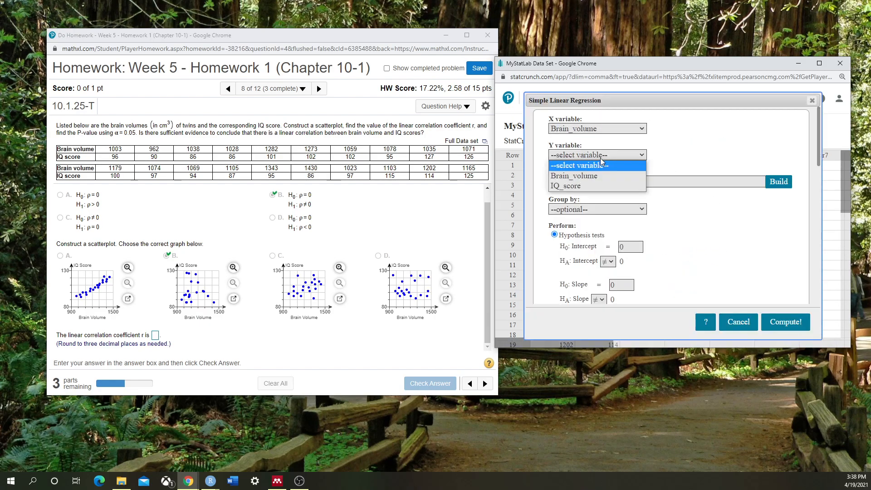
{"action": "left_click", "coordinate": [589, 186]}
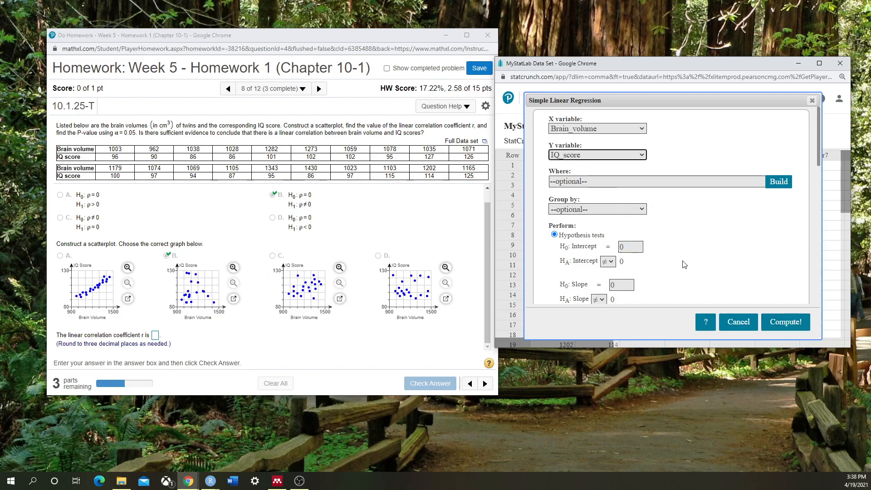
{"action": "scroll", "coordinate": [667, 259], "scroll_direction": "down", "scroll_amount": 1}
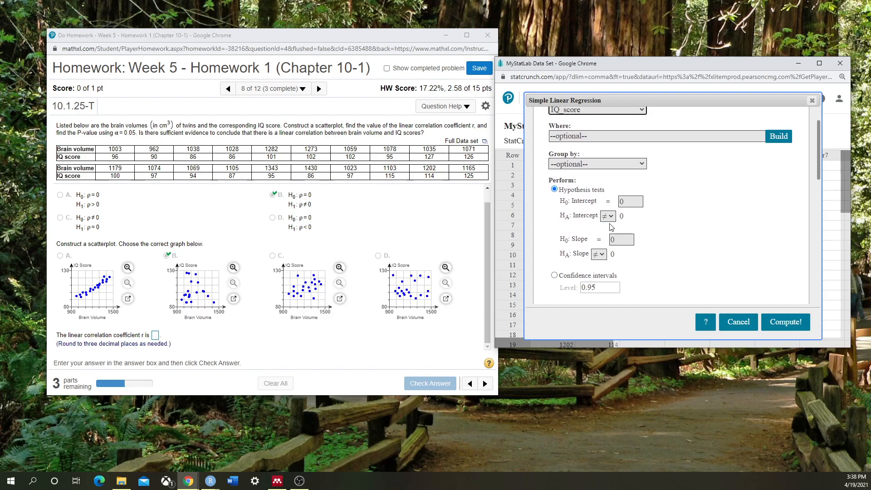
{"action": "left_click", "coordinate": [784, 323]}
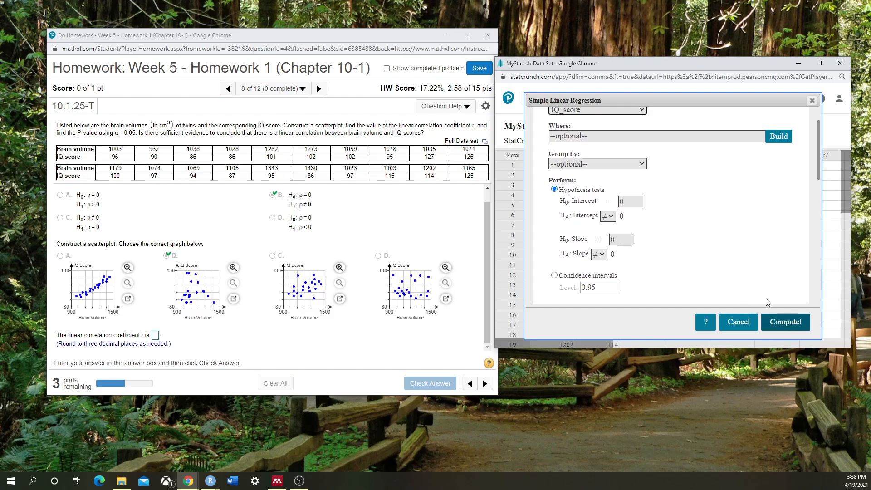
{"action": "left_click", "coordinate": [786, 323]}
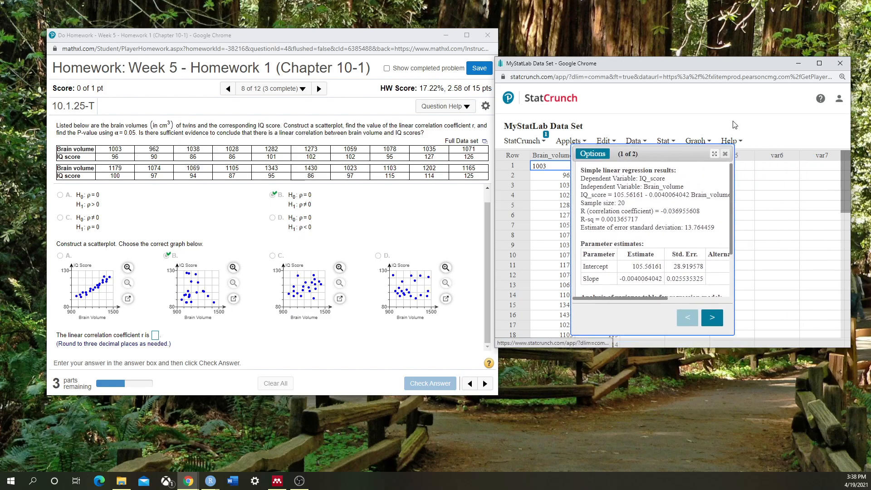
{"action": "left_click", "coordinate": [714, 153]}
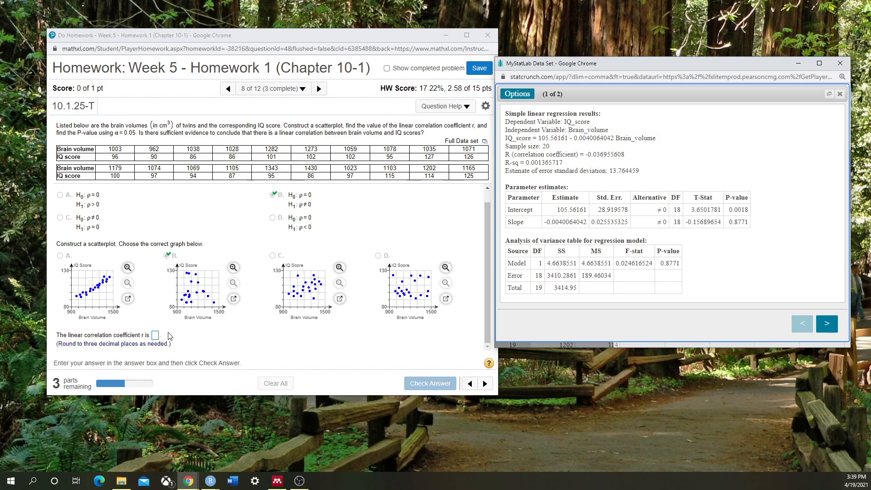
Enter -.037 as question 8's linear correlation coefficient r, check the answer, and proceed to the test statistic part.
{"action": "left_click", "coordinate": [154, 336]}
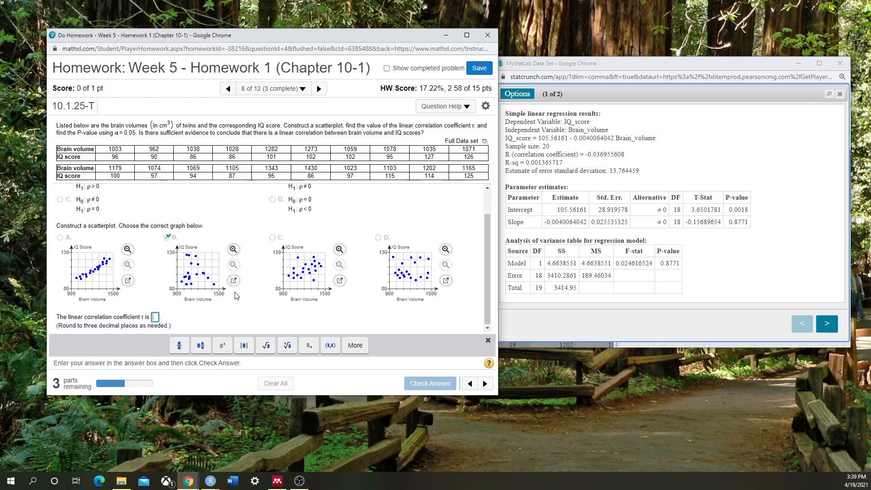
{"action": "type", "text": "-.03"}
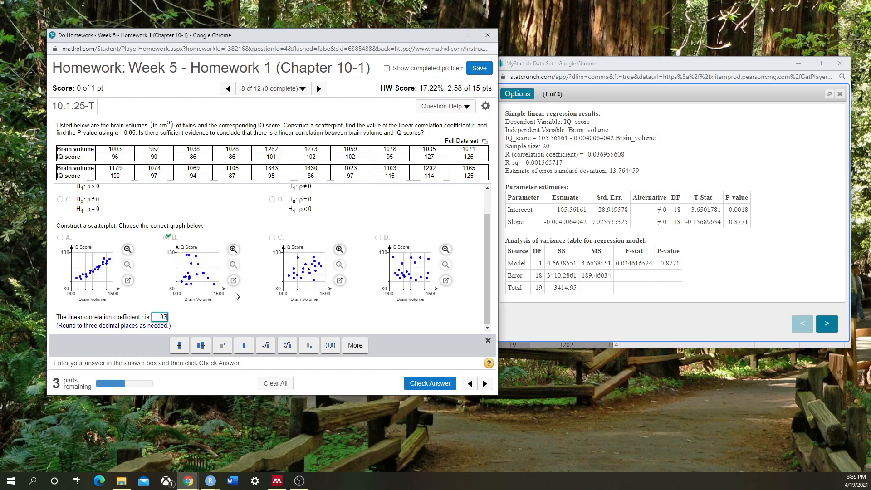
{"action": "type", "text": "7"}
{"action": "left_click", "coordinate": [417, 383]}
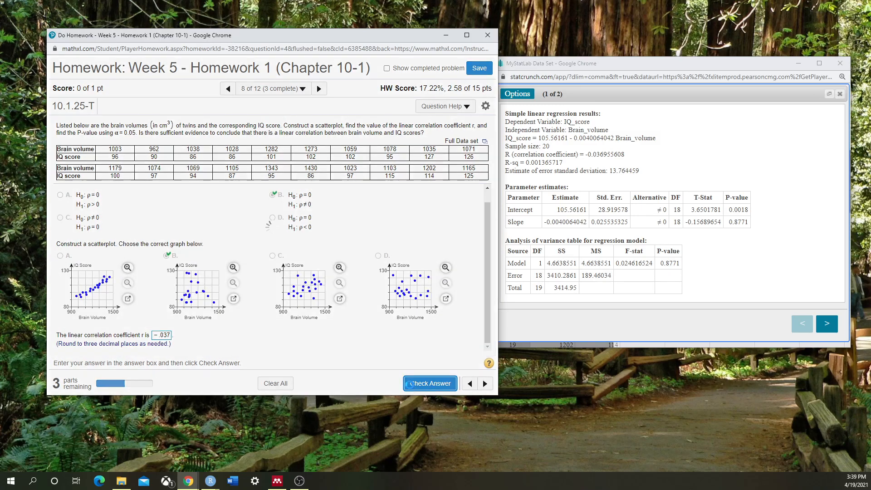
{"action": "left_click", "coordinate": [273, 259]}
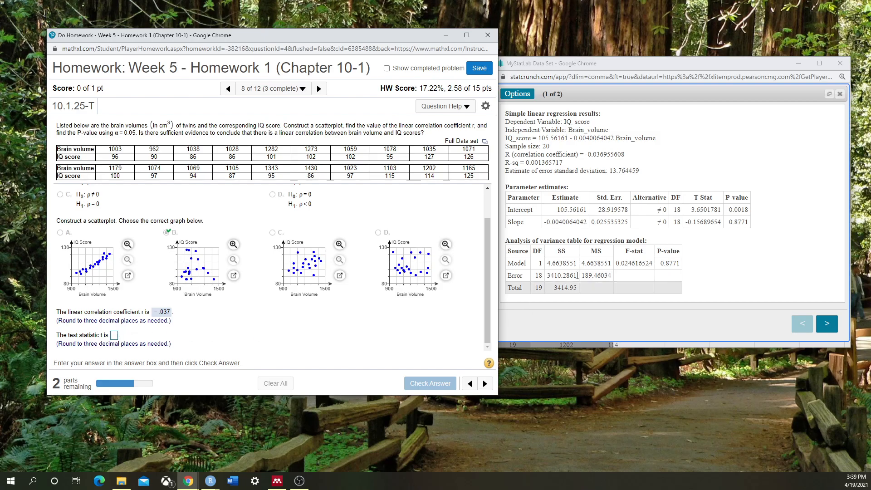
Locate the slope's T-Stat in the regression results, enter -.157 as the test statistic t, check it, and proceed.
{"action": "left_click", "coordinate": [512, 239]}
{"action": "left_click_drag", "start_coordinate": [506, 240], "coordinate": [653, 238]}
{"action": "left_click", "coordinate": [617, 264]}
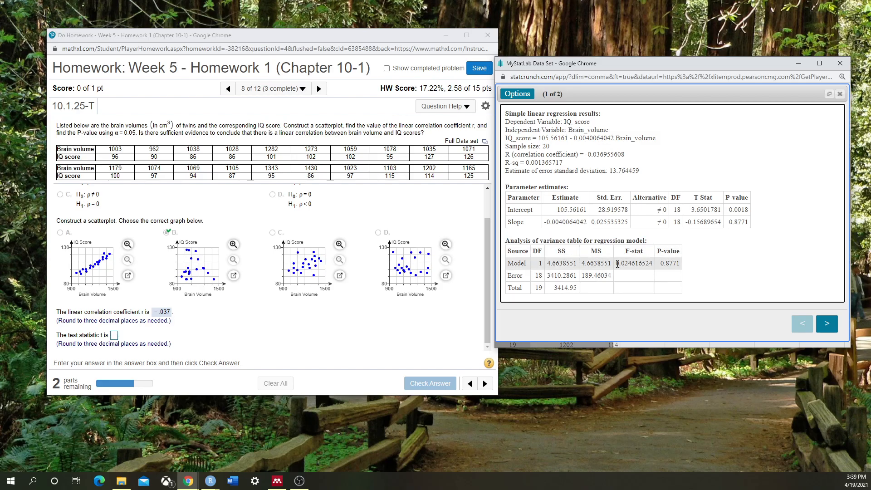
{"action": "left_click_drag", "start_coordinate": [687, 223], "coordinate": [726, 222]}
{"action": "left_click", "coordinate": [705, 213]}
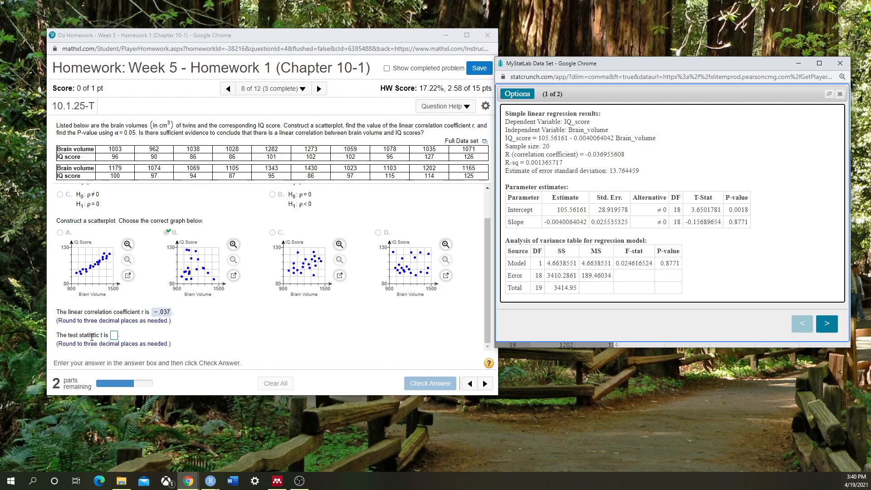
{"action": "left_click_drag", "start_coordinate": [100, 334], "coordinate": [105, 334]}
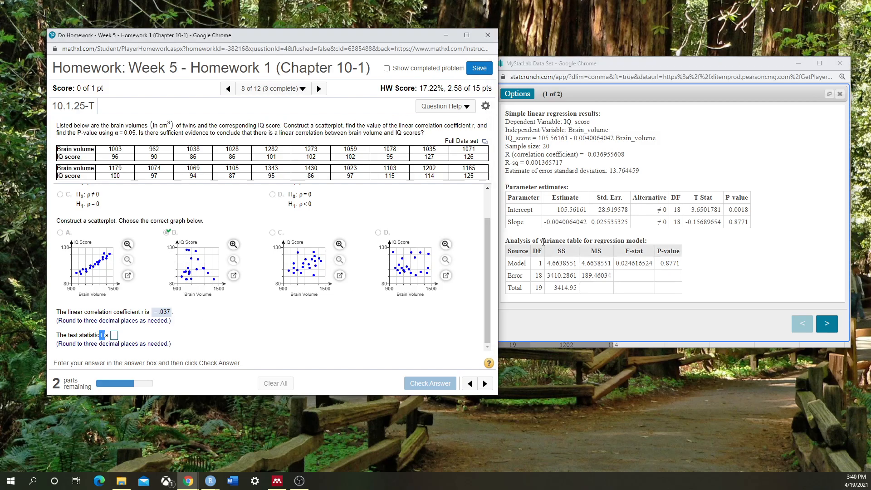
{"action": "left_click", "coordinate": [114, 336]}
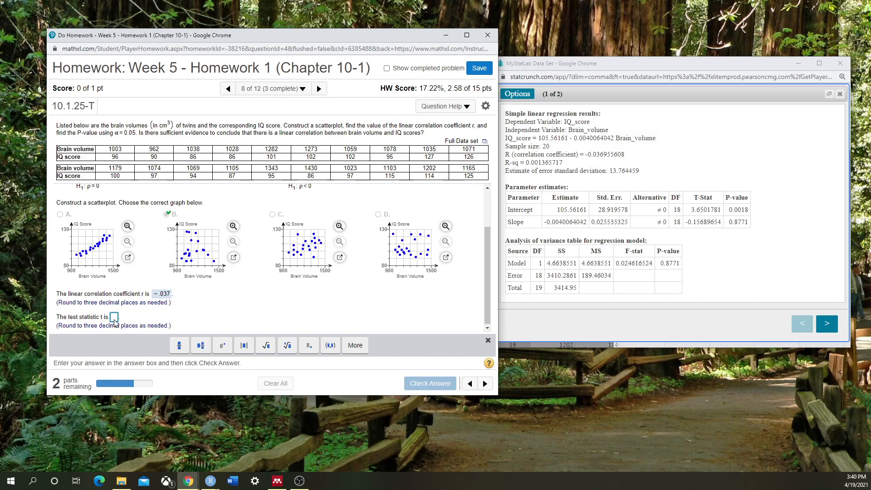
{"action": "type", "text": "-"}
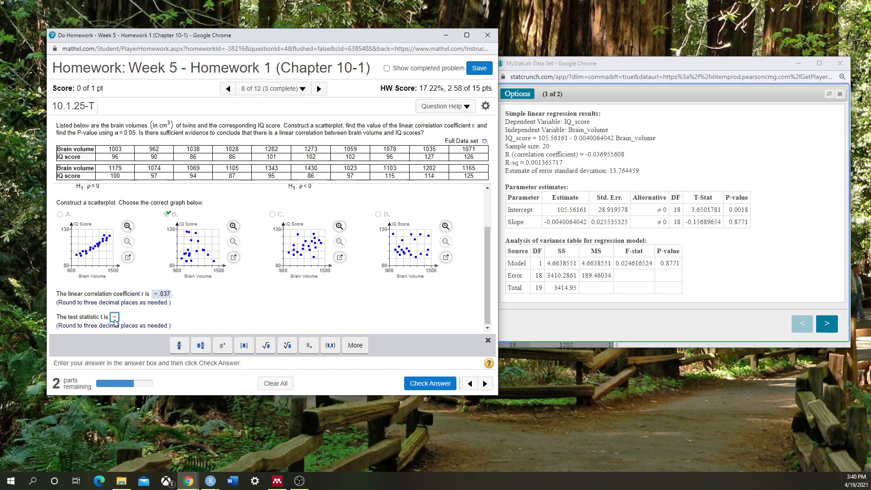
{"action": "type", "text": ".157"}
{"action": "left_click", "coordinate": [422, 383]}
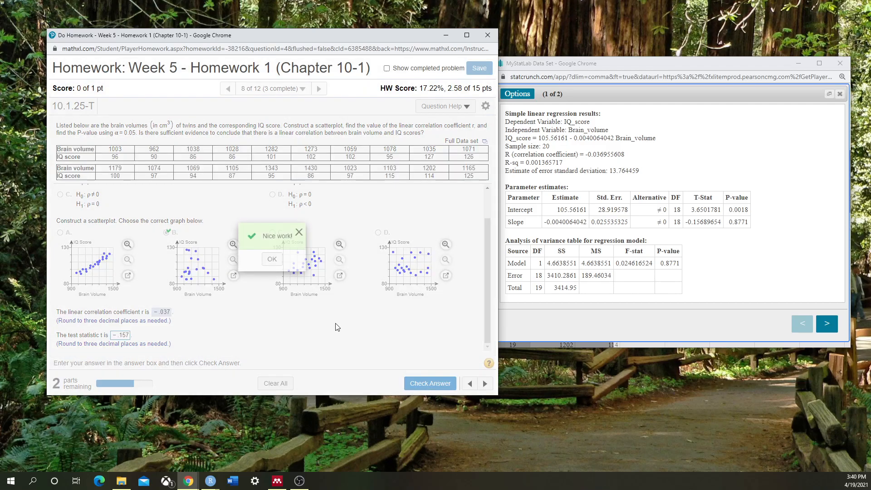
{"action": "left_click", "coordinate": [272, 259]}
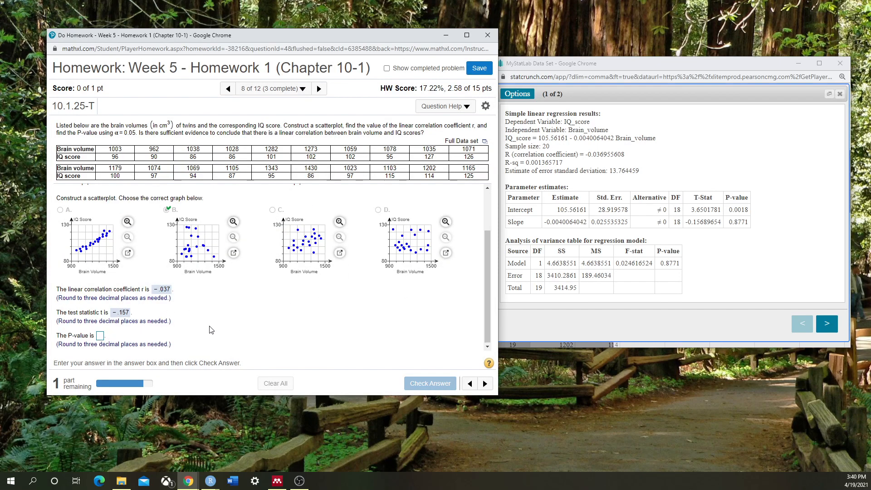
Enter .877 as question 8's P-value, check the answer, and proceed to the conclusion part.
{"action": "left_click", "coordinate": [101, 338]}
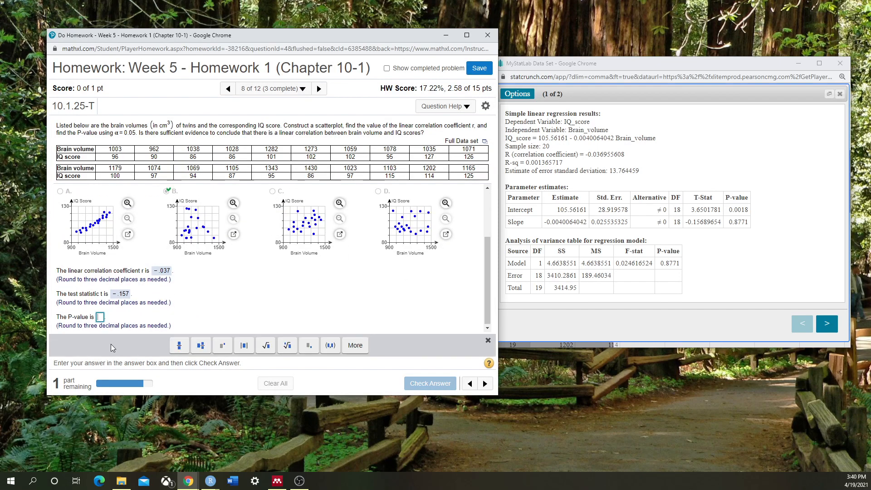
{"action": "type", "text": ".877"}
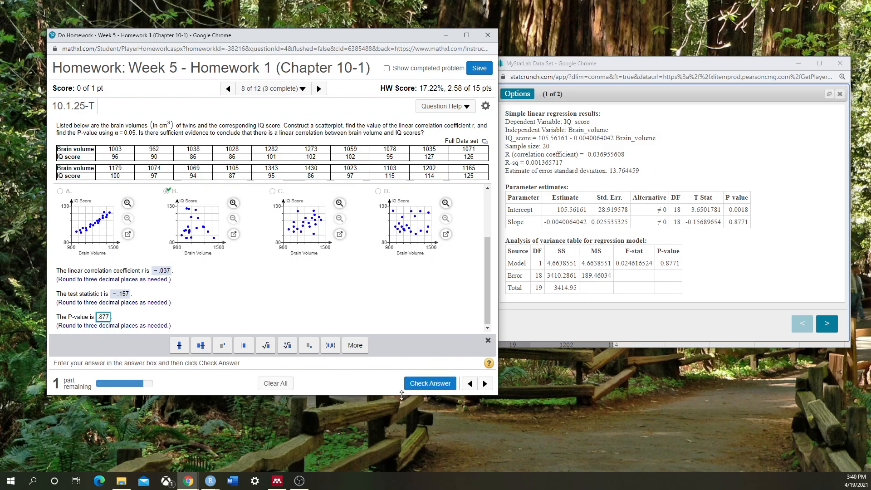
{"action": "left_click", "coordinate": [402, 385]}
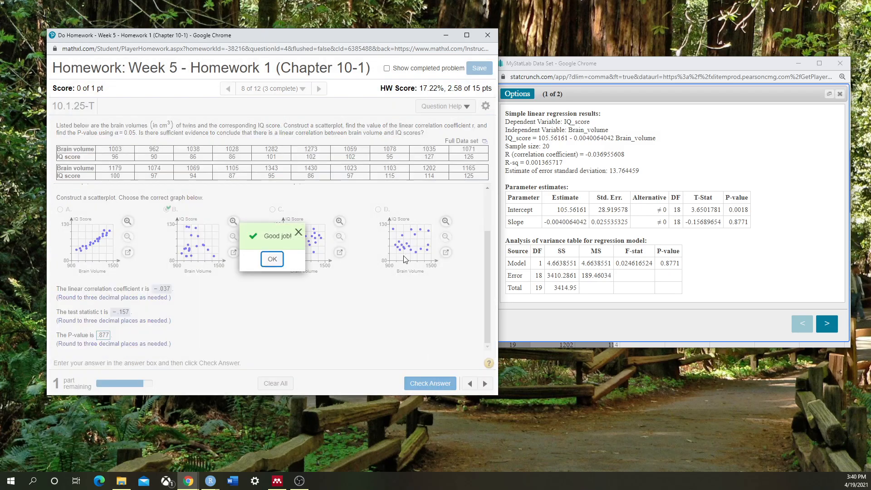
{"action": "left_click", "coordinate": [278, 262]}
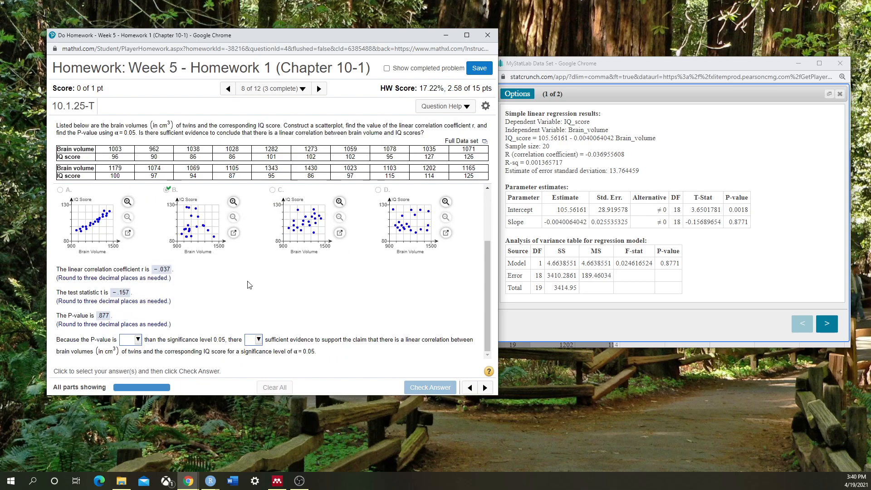
Complete question 8's conclusion with "greater" and "is not", check the answer, and continue to question 9.
{"action": "left_click", "coordinate": [138, 340]}
{"action": "left_click", "coordinate": [150, 374]}
{"action": "left_click", "coordinate": [254, 340]}
{"action": "left_click", "coordinate": [266, 375]}
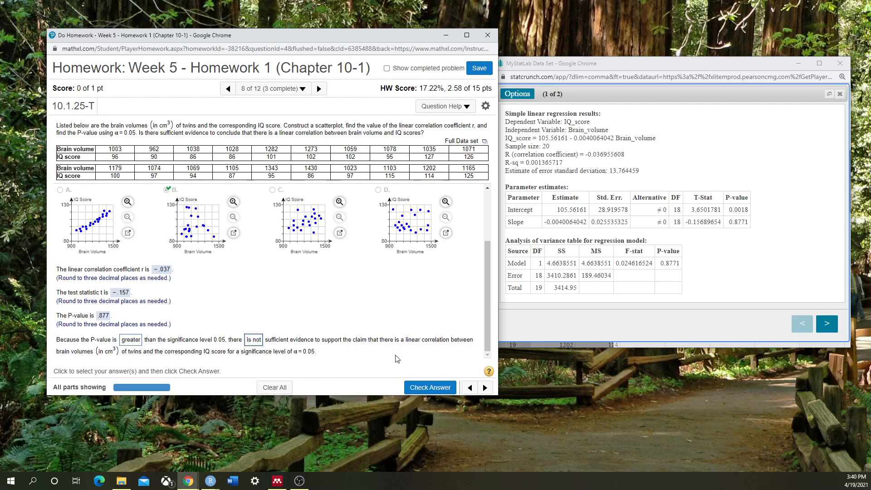
{"action": "left_click", "coordinate": [429, 389]}
{"action": "left_click", "coordinate": [281, 257]}
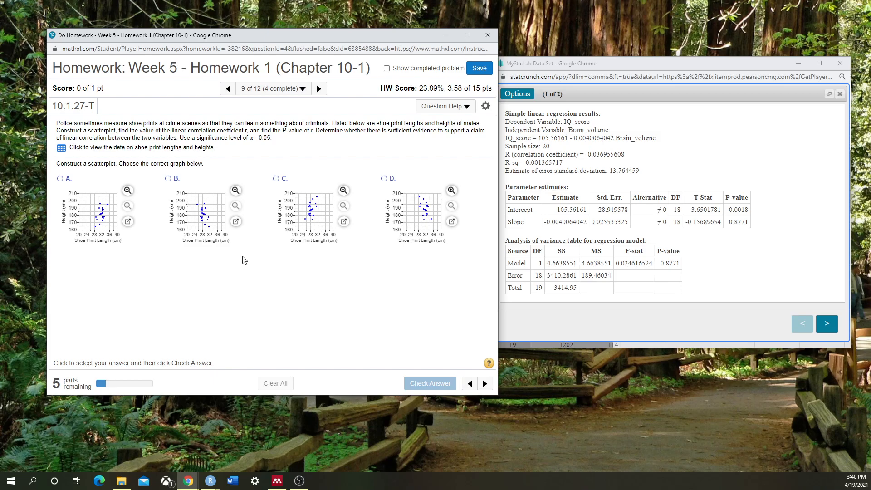
View question 9's shoe print length and height data, and close the old regression results and StatCrunch window.
{"action": "left_click", "coordinate": [62, 149]}
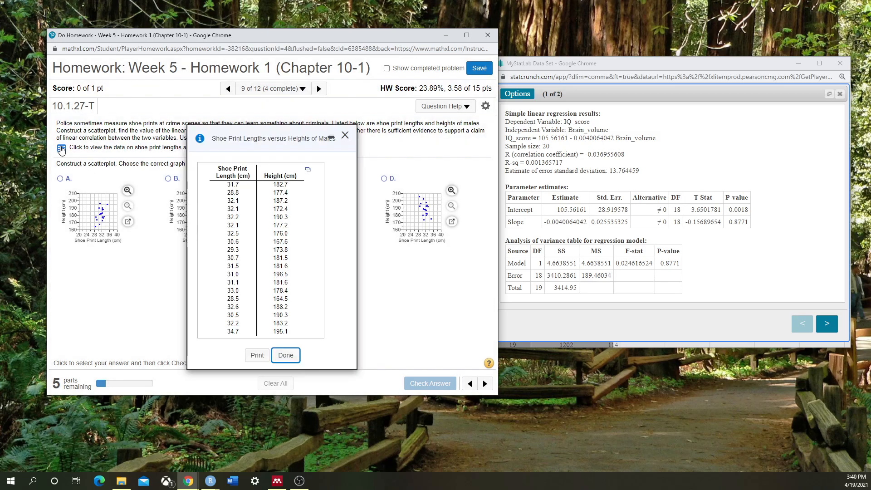
{"action": "left_click", "coordinate": [344, 136]}
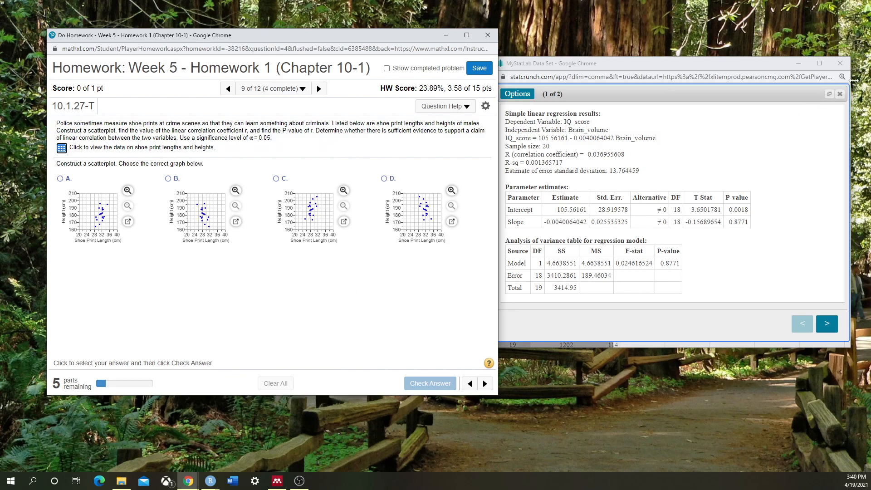
{"action": "left_click", "coordinate": [840, 94]}
{"action": "left_click", "coordinate": [840, 63]}
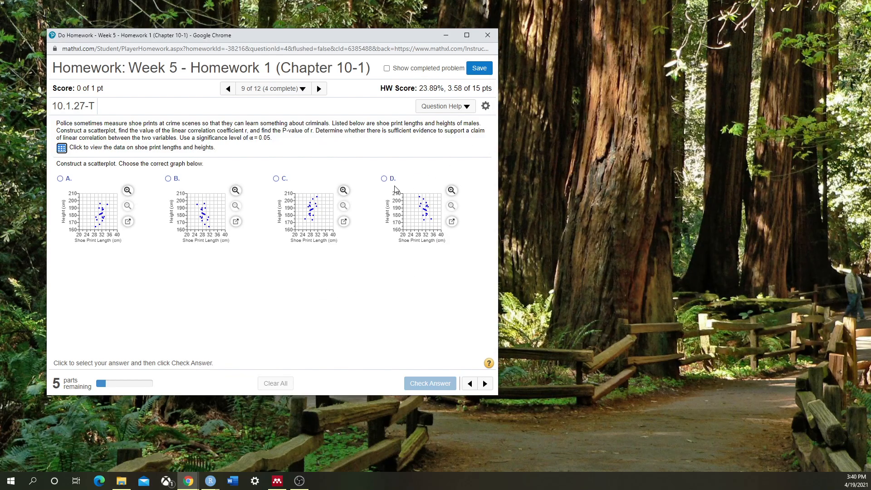